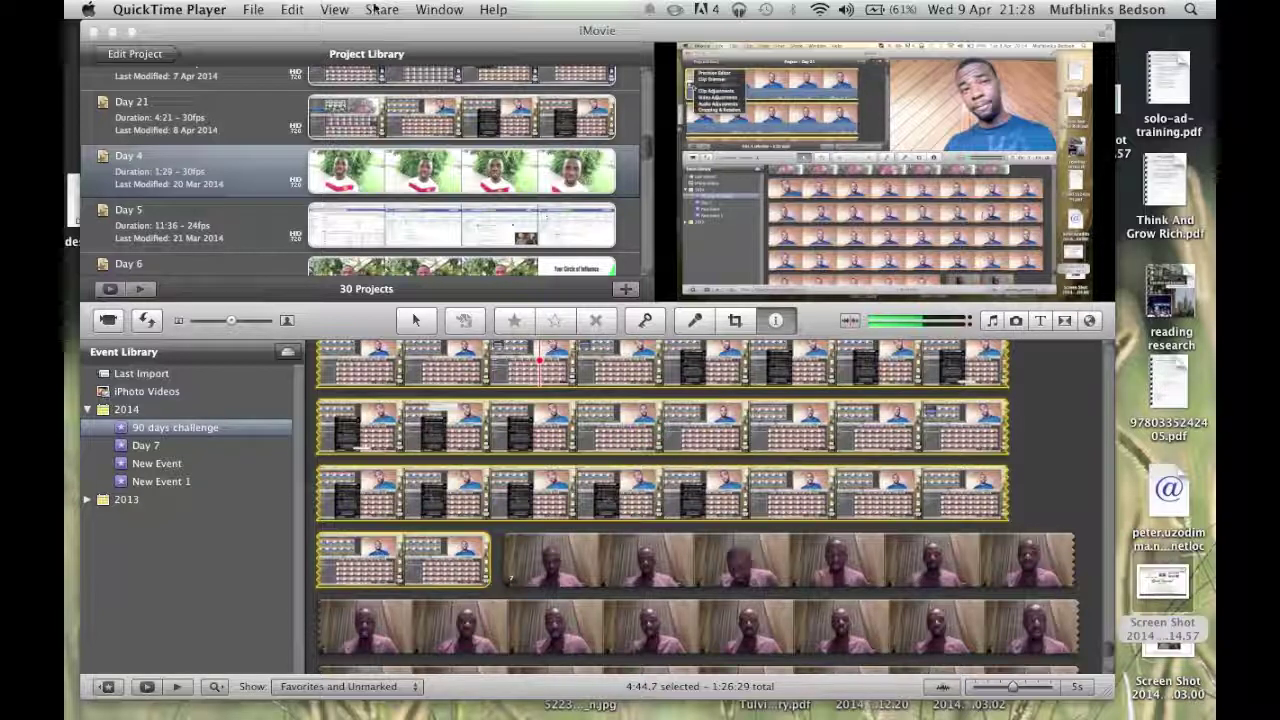
Open QuickTime Player's File menu for recording and file commands.
left_click(253, 10)
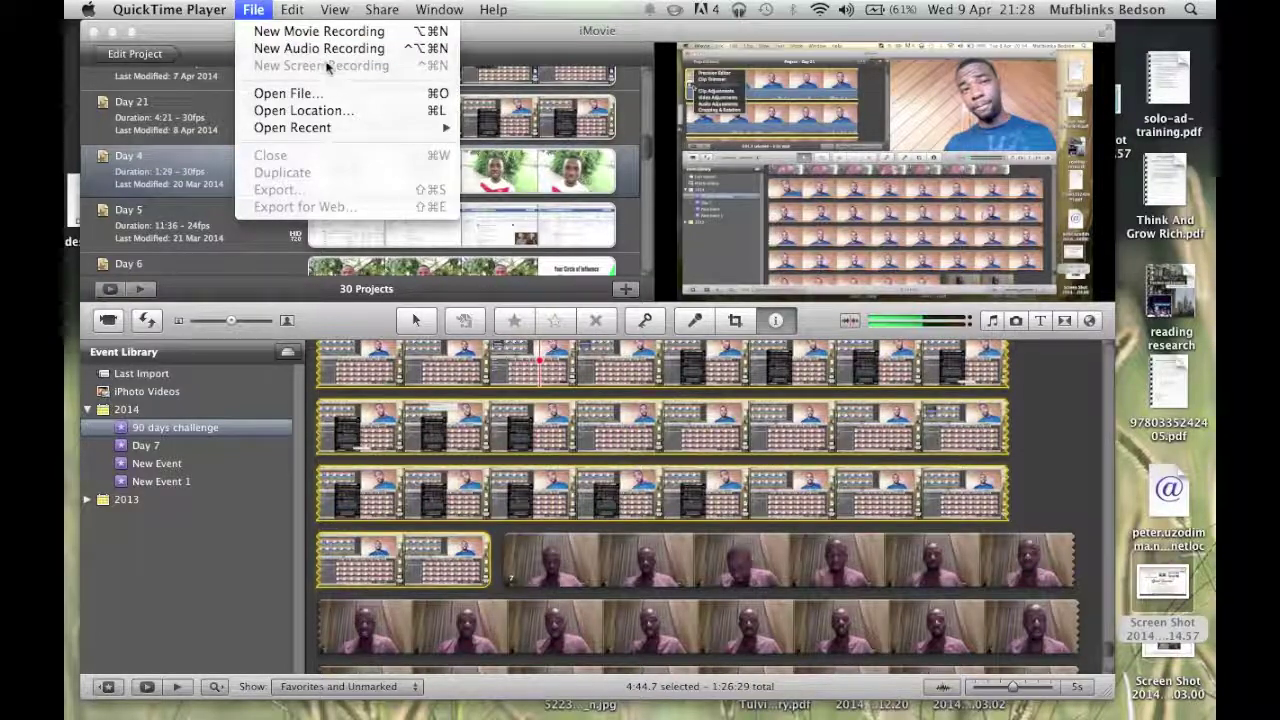
Start a webcam New Movie Recording in a smaller window placed over iMovie.
left_click(316, 31)
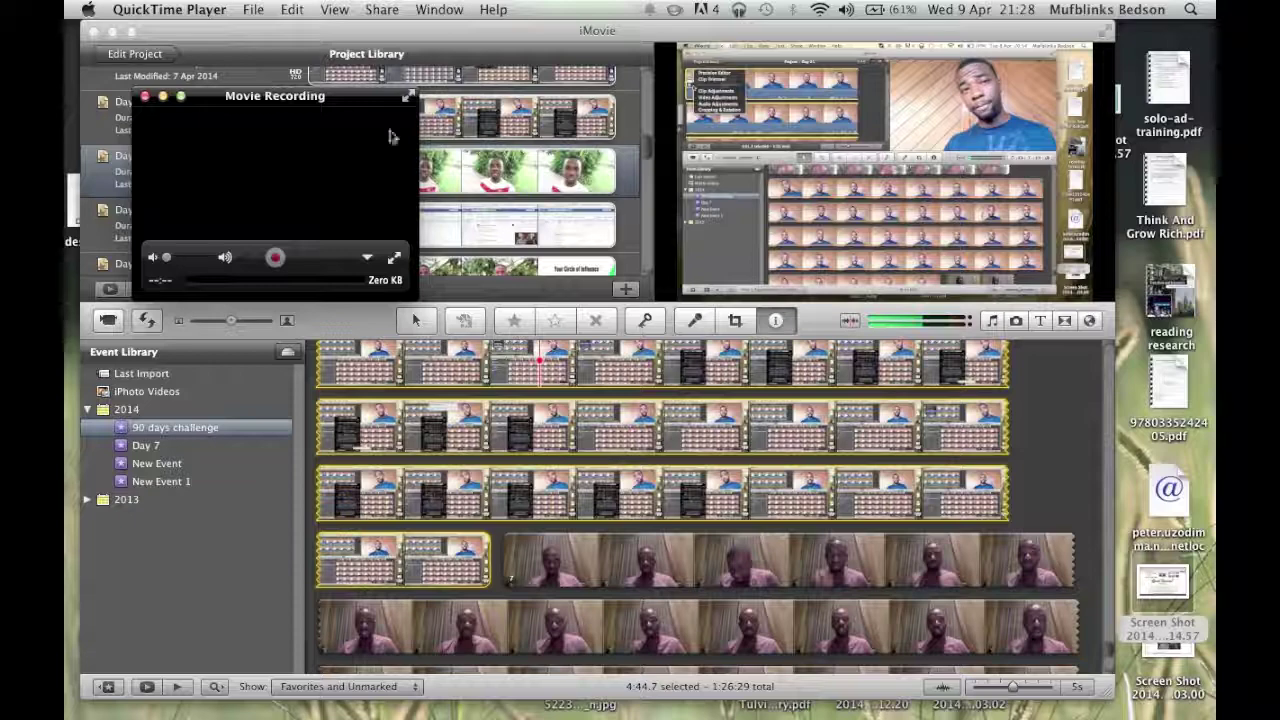
left_click_drag(313, 100, 624, 293)
key("super+3")
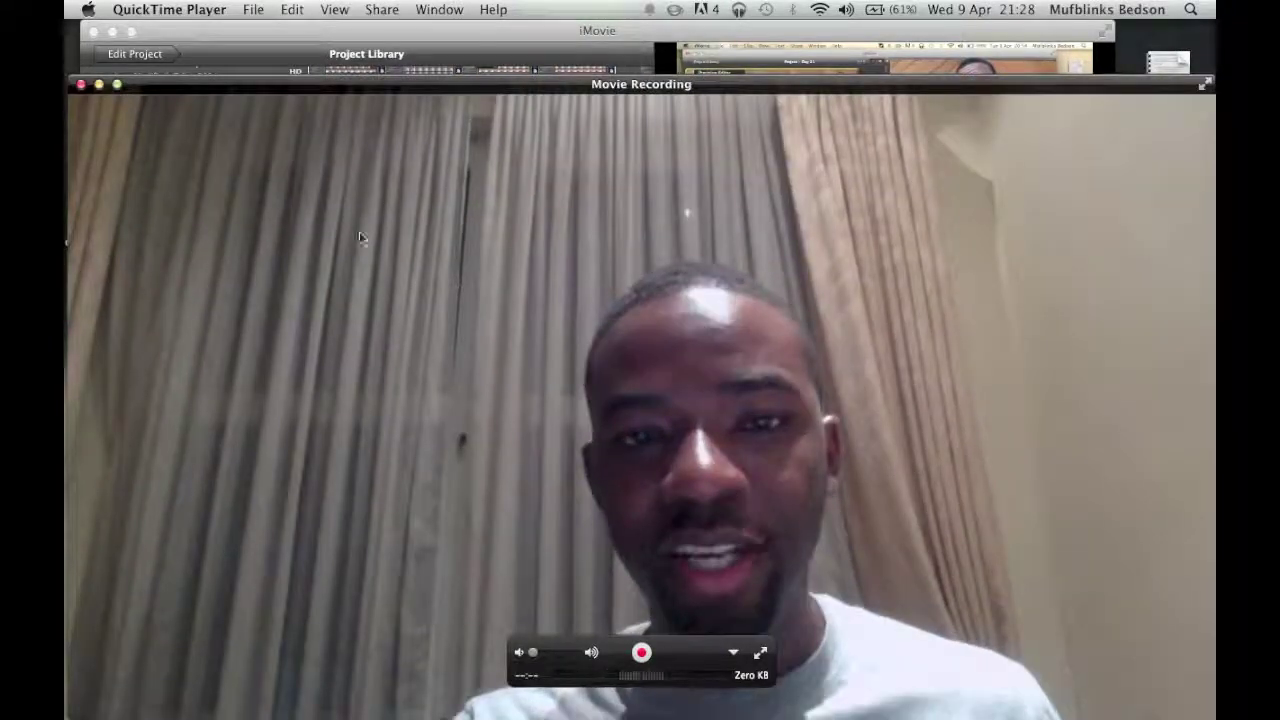
left_click(77, 83)
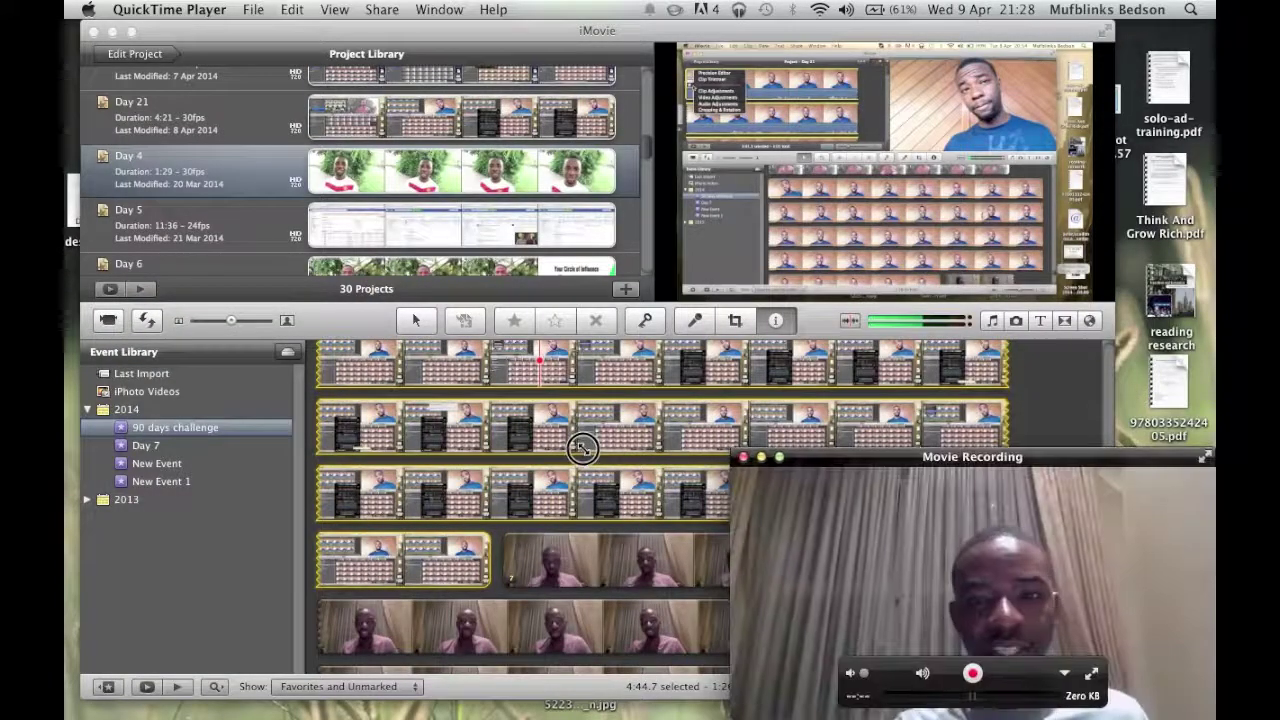
left_click_drag(959, 466, 825, 269)
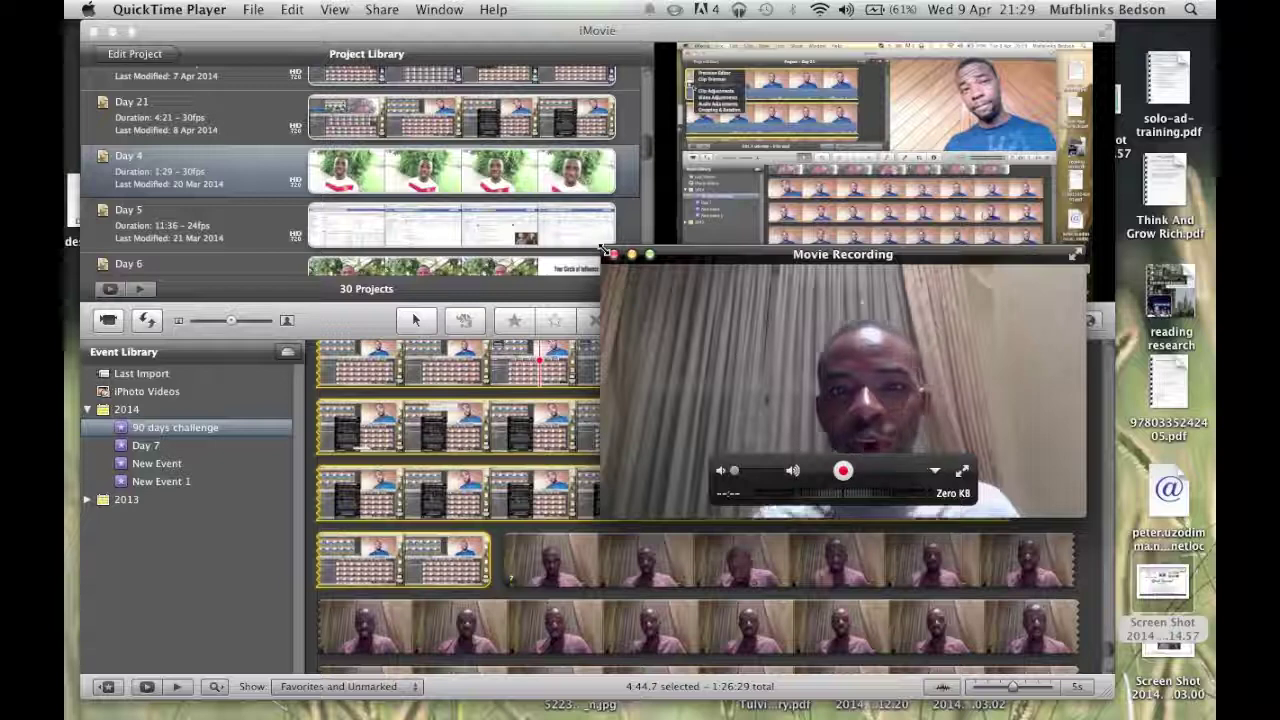
left_click_drag(603, 249, 630, 270)
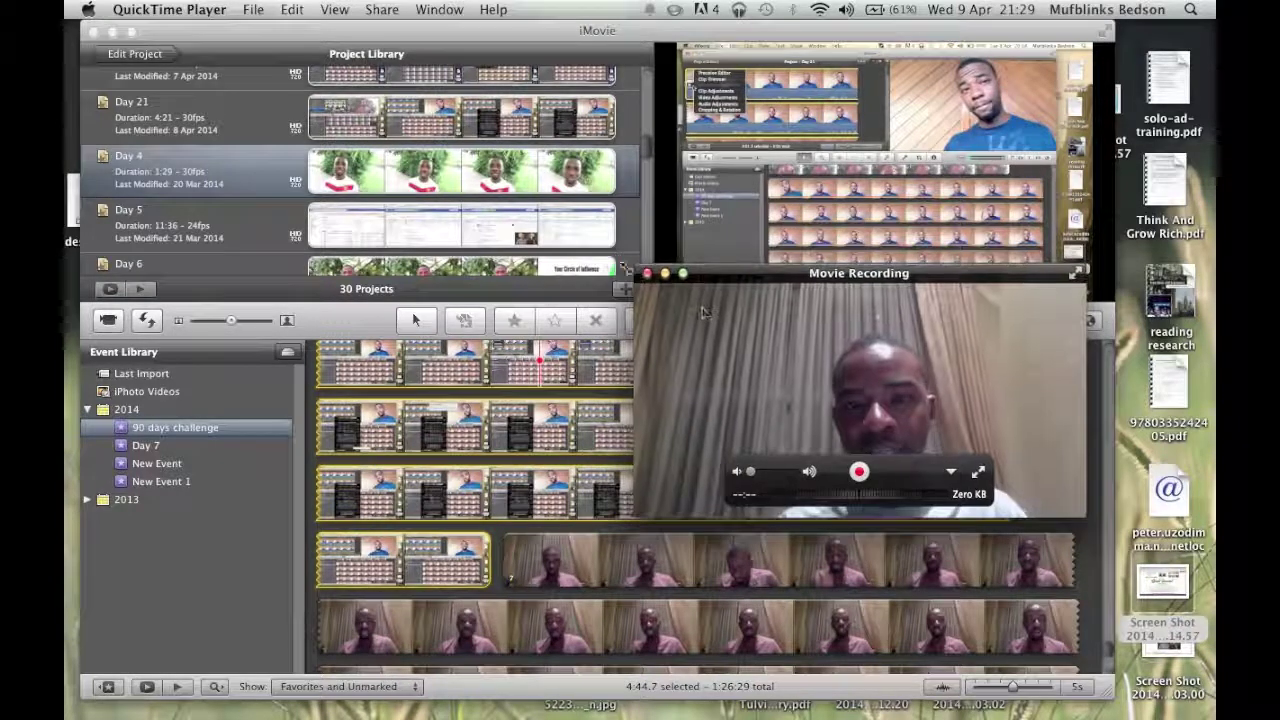
left_click(862, 471)
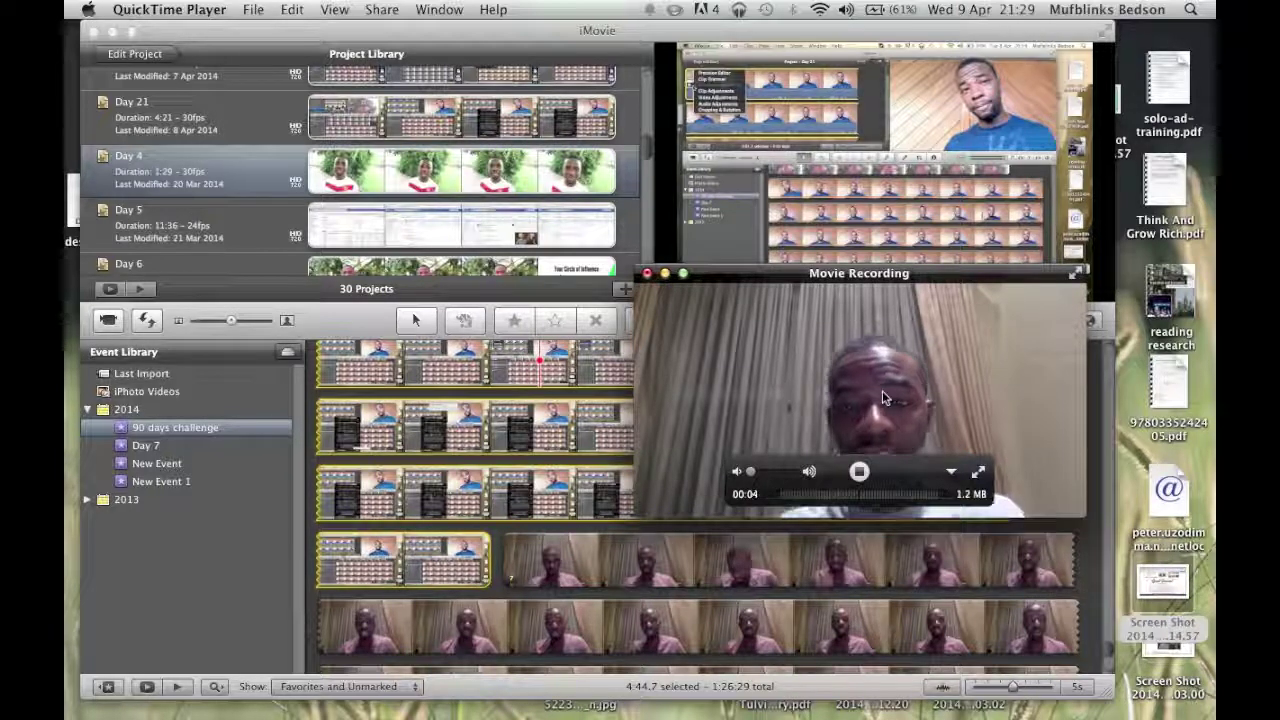
left_click_drag(815, 276, 800, 397)
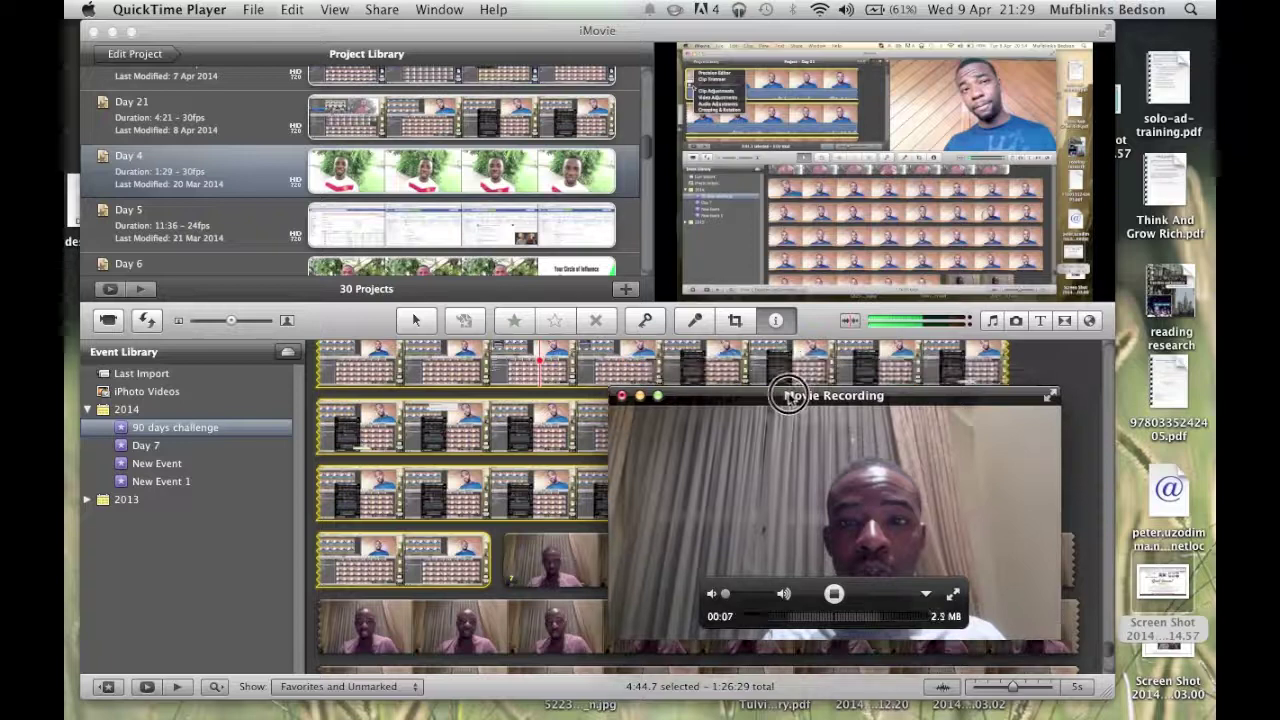
Bring iMovie back to the front, then show and dismiss the clip Inspector.
left_click(648, 45)
key("i")
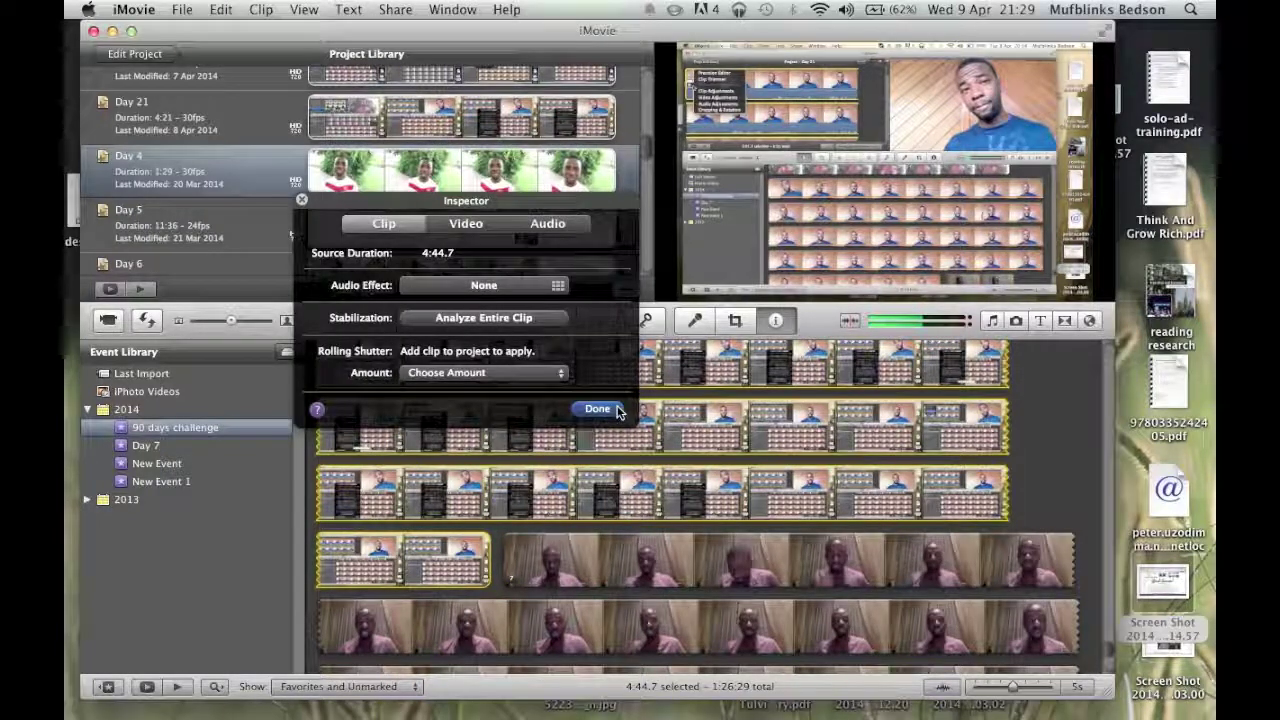
left_click(600, 409)
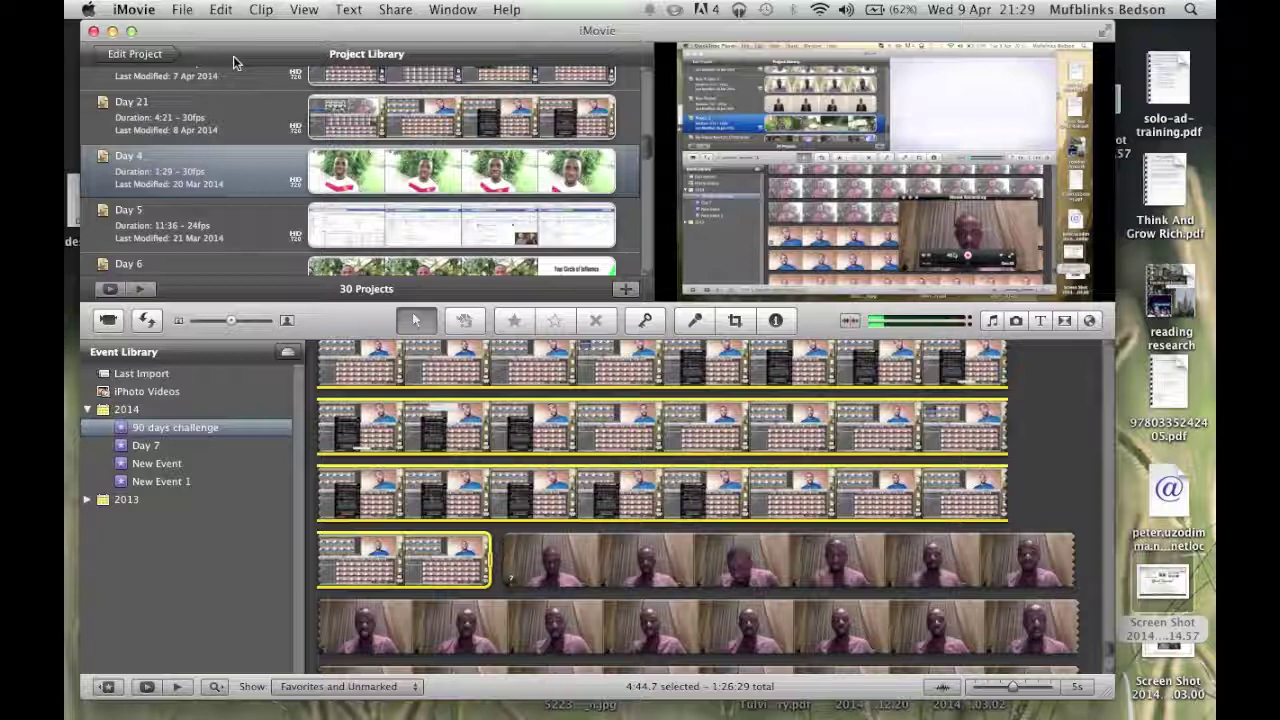
Create a new iMovie project named 'Day 22'.
left_click(184, 9)
left_click(213, 32)
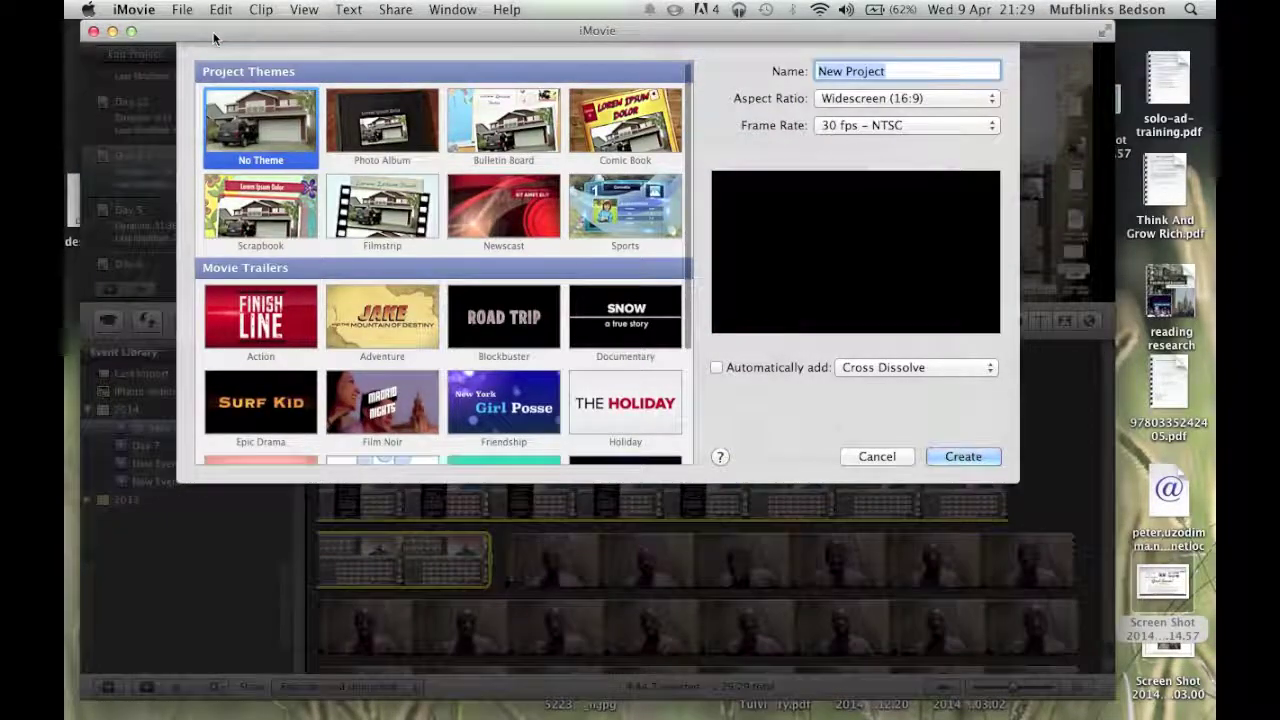
type("Day 2")
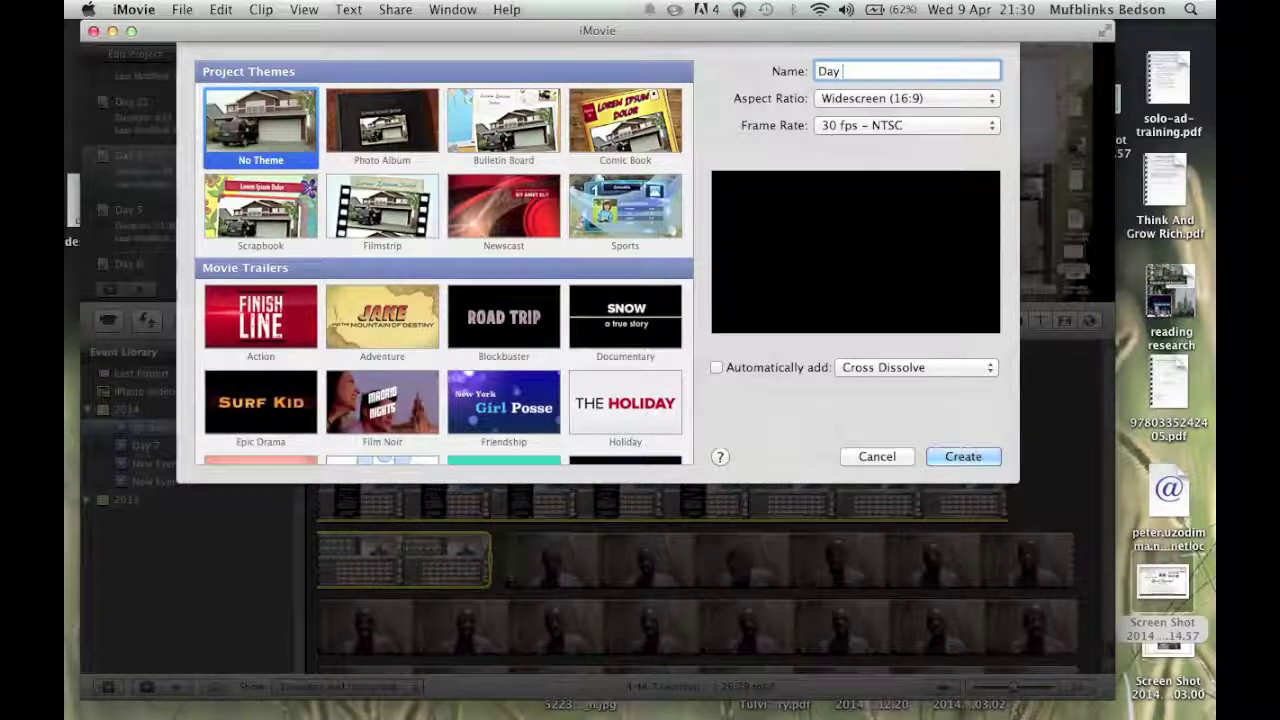
type("2")
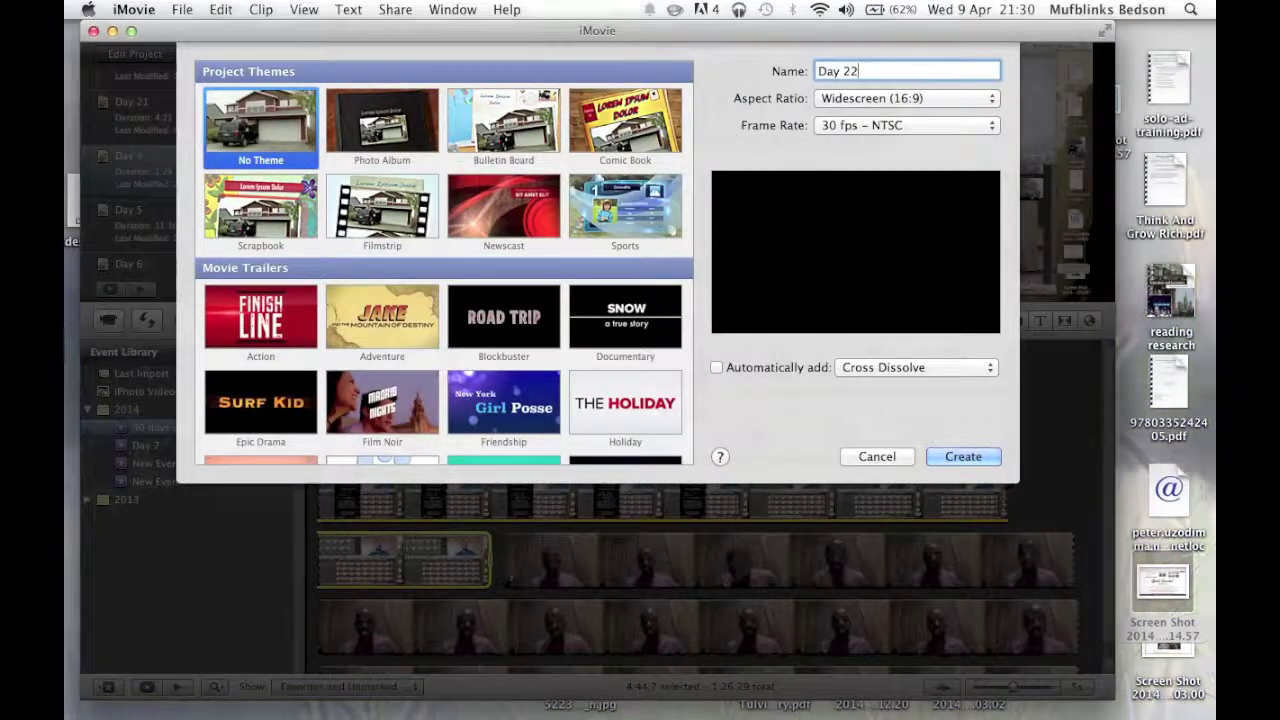
key("Return")
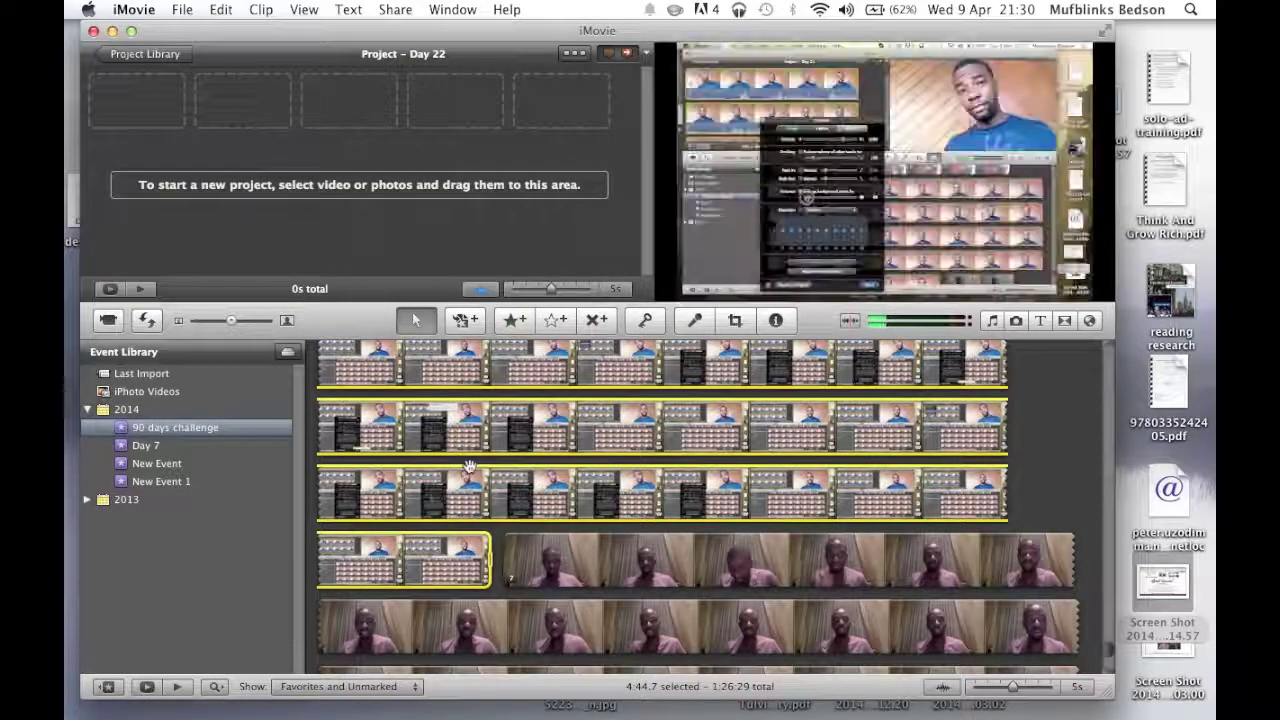
Scroll the event browser, clear the selection, and mark a 4-second clip range.
scroll(470, 470, "down", 1)
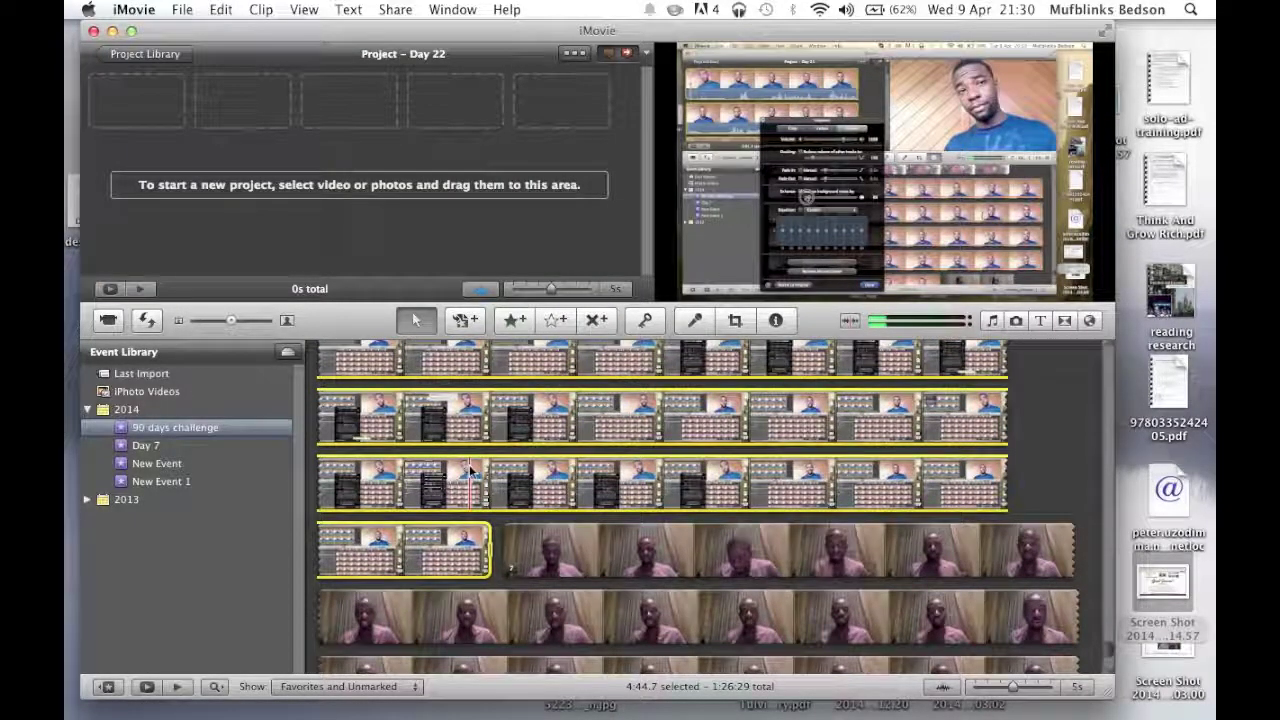
scroll(469, 464, "down", 10)
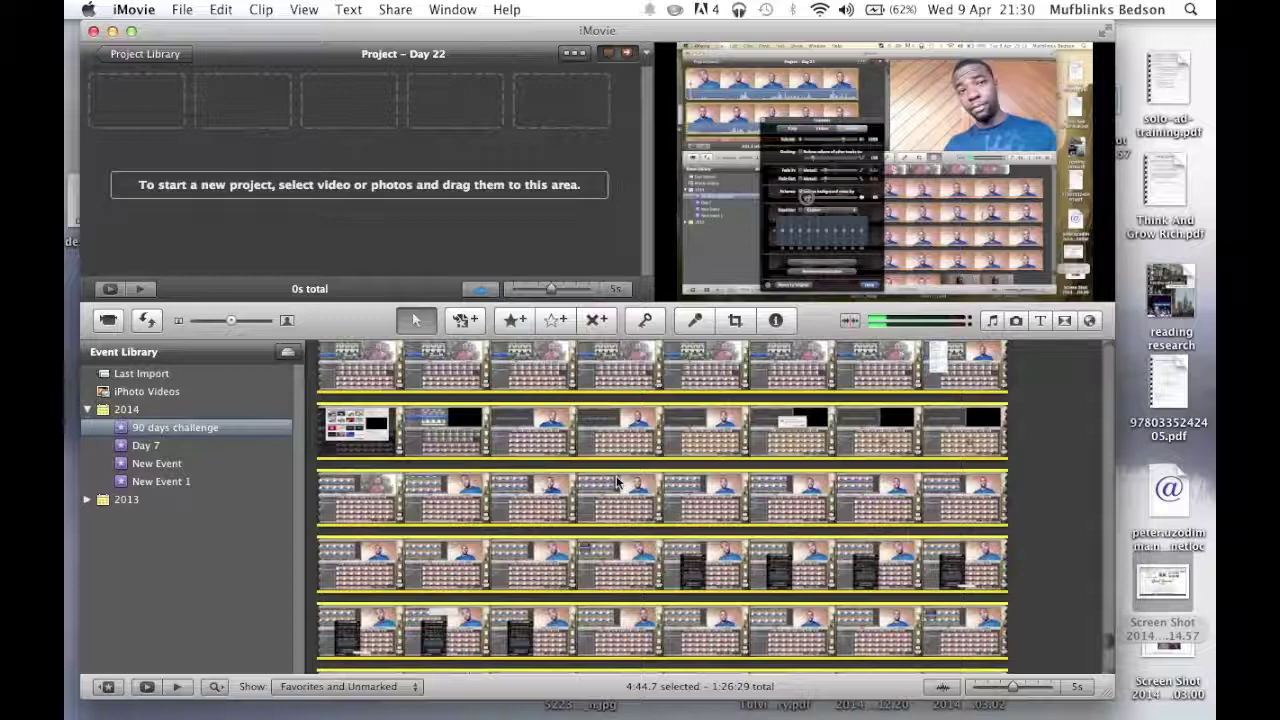
scroll(616, 475, "down", 4)
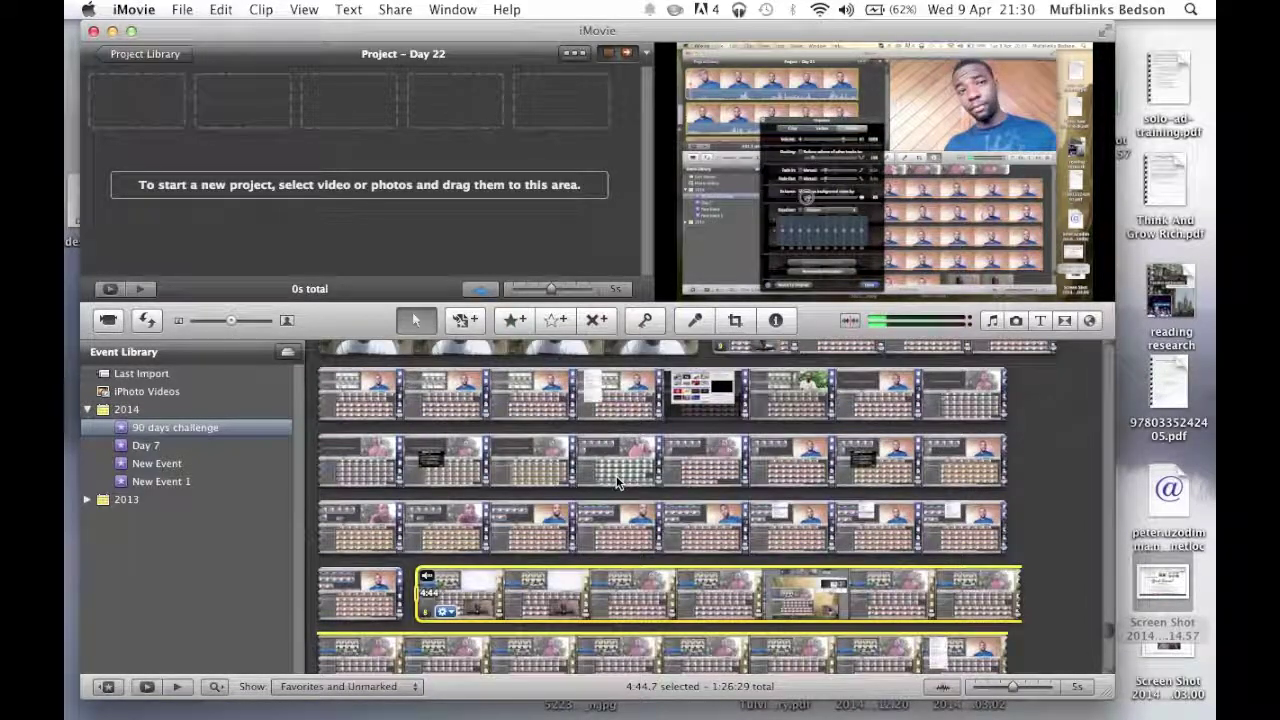
scroll(616, 475, "down", 2)
scroll(616, 475, "down", 3)
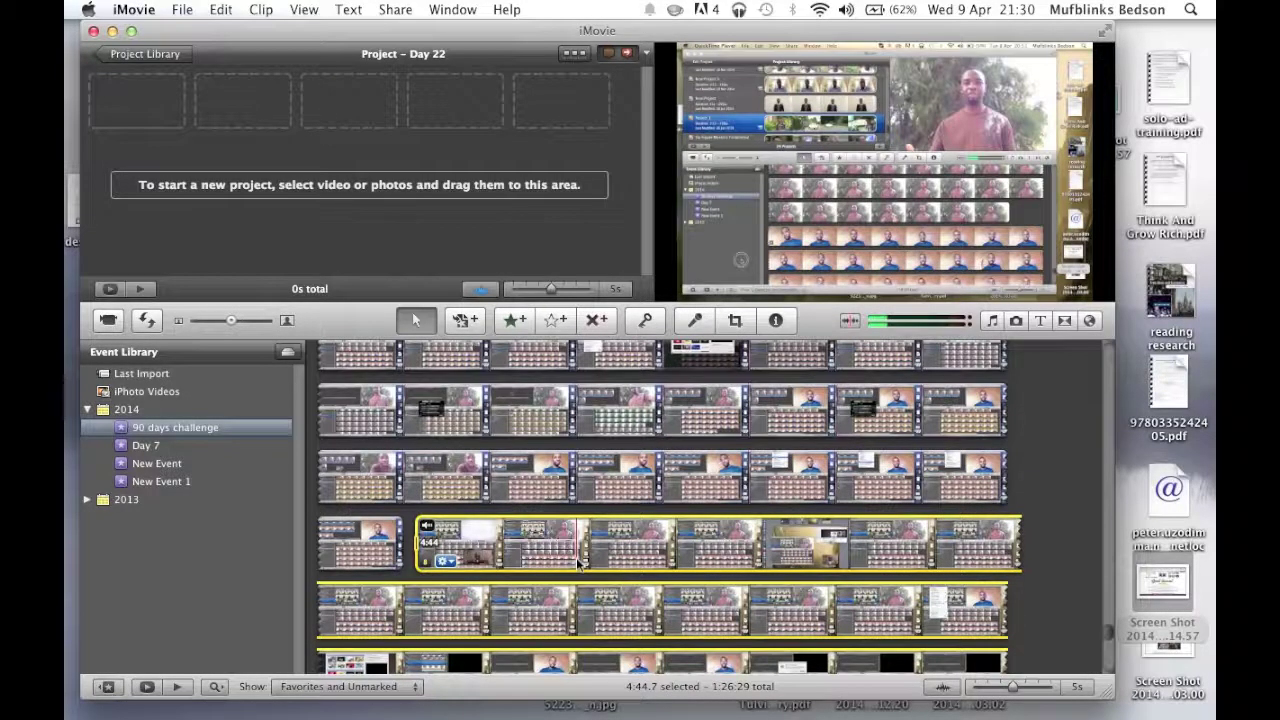
scroll(558, 557, "down", 10)
scroll(577, 563, "down", 5)
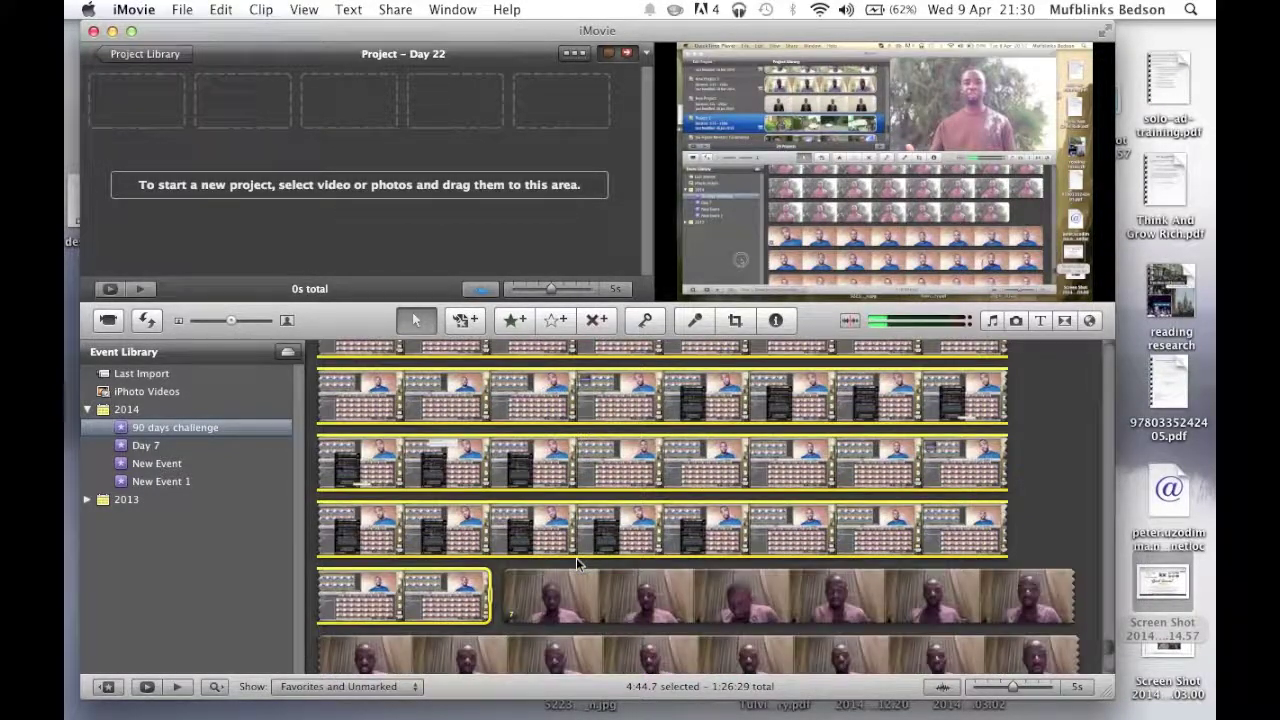
scroll(577, 563, "down", 1)
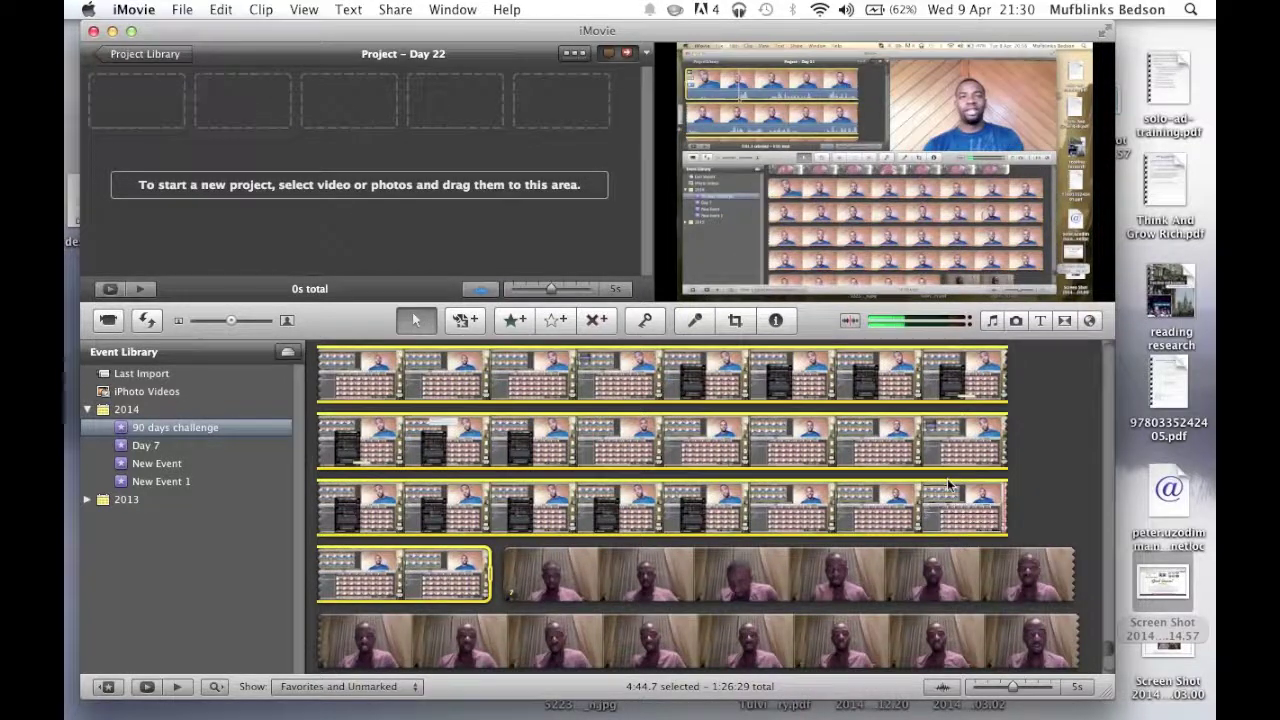
key("super+shift+a")
left_click(910, 455)
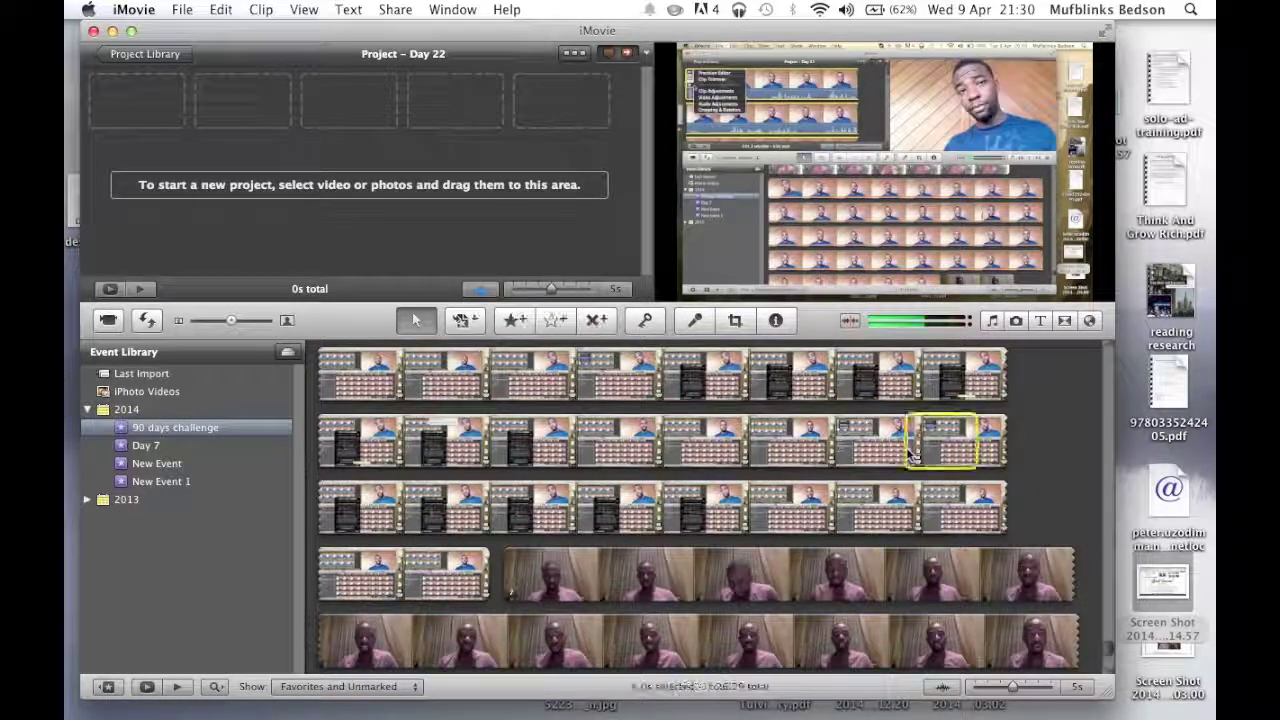
Select the entire 4:44 screen recording clip and close the Inspector.
scroll(876, 515, "down", 10)
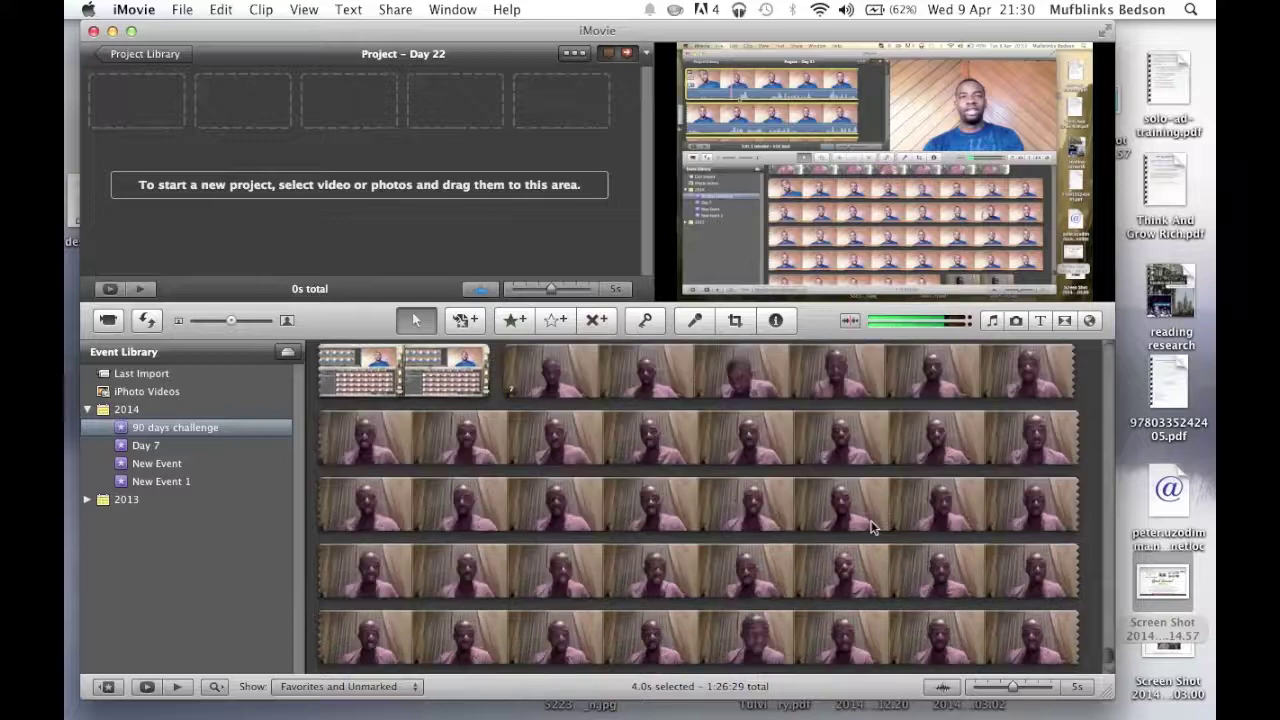
scroll(872, 527, "up", 8)
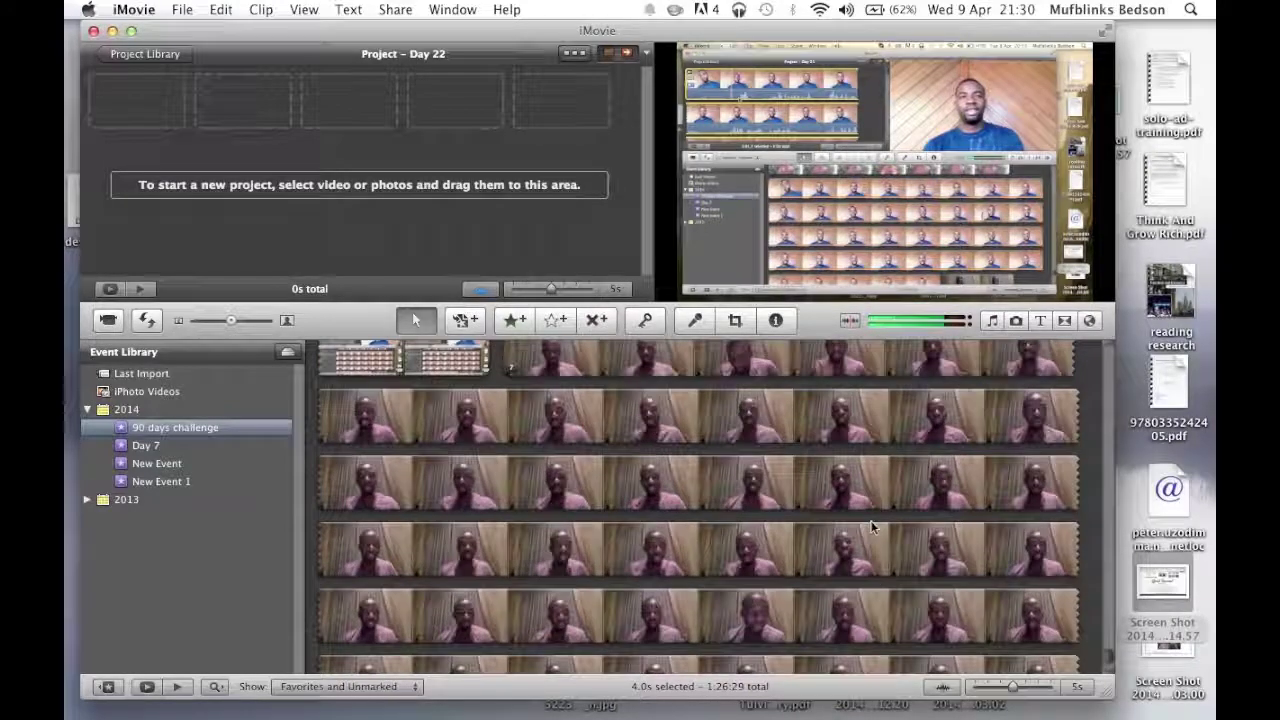
scroll(872, 527, "up", 2)
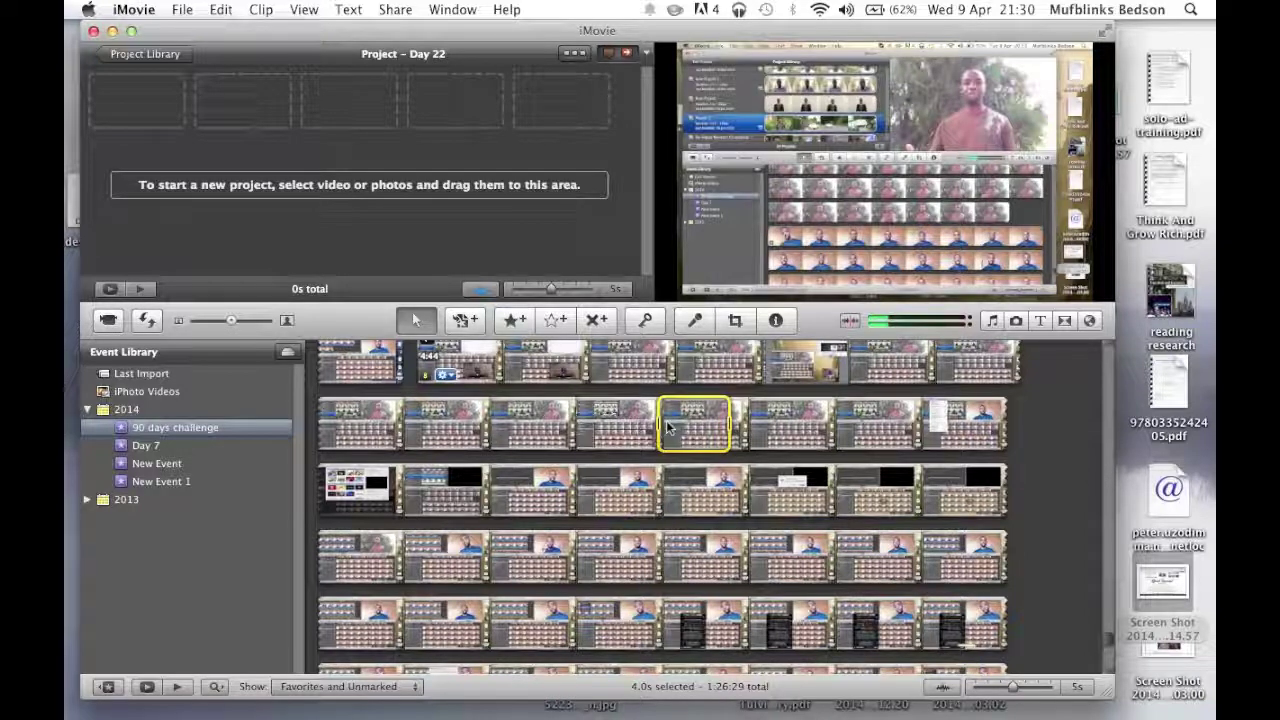
double_click(686, 430)
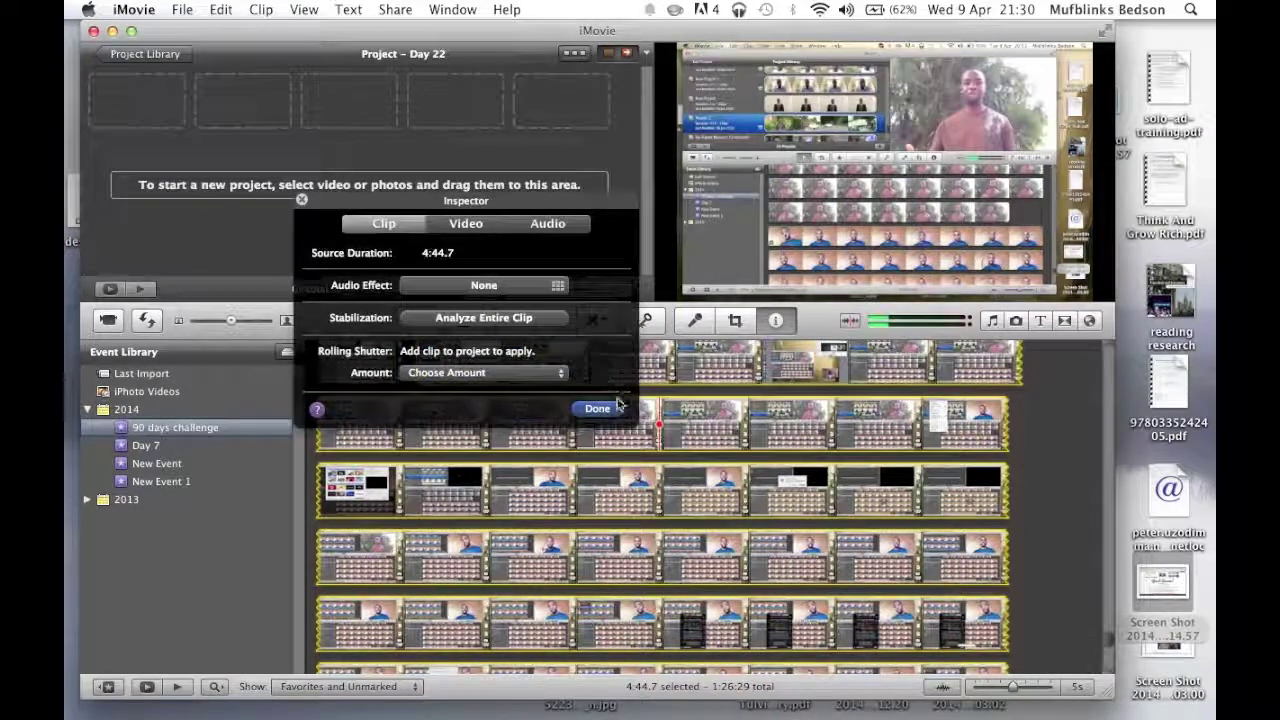
left_click(598, 410)
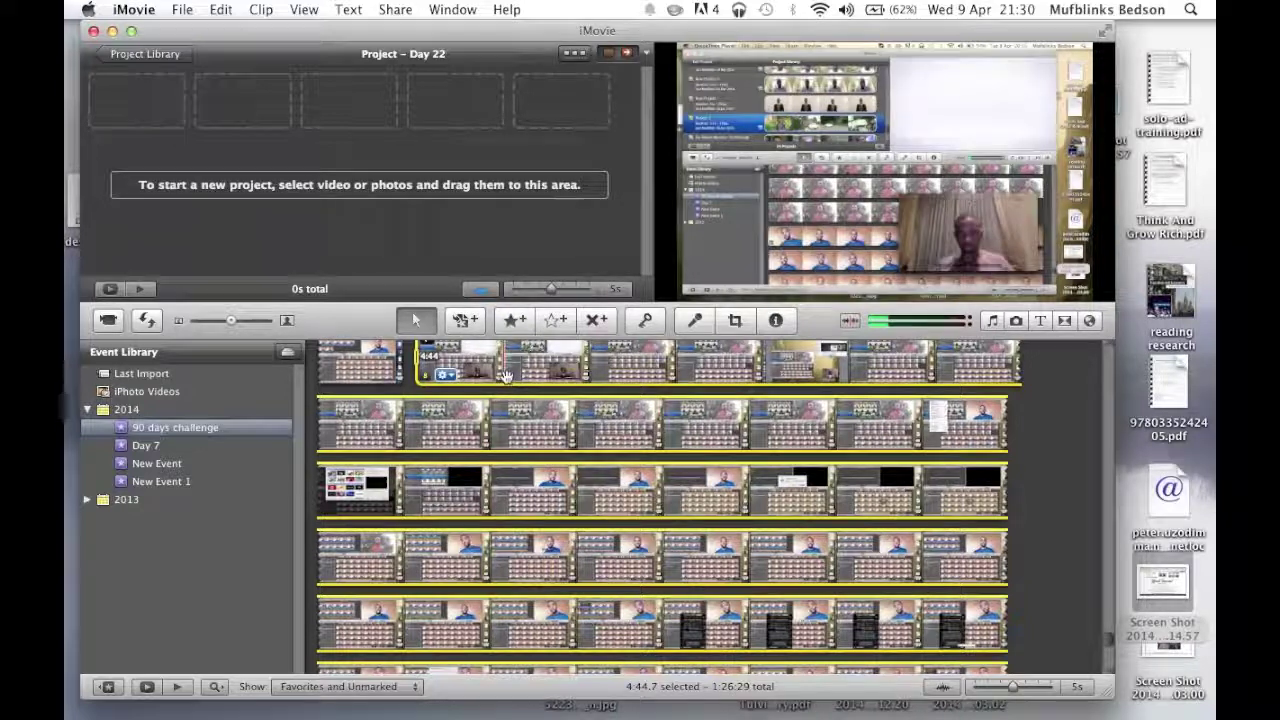
Add the whole screen recording clip to the empty Day 22 project.
left_click_drag(507, 375, 230, 115)
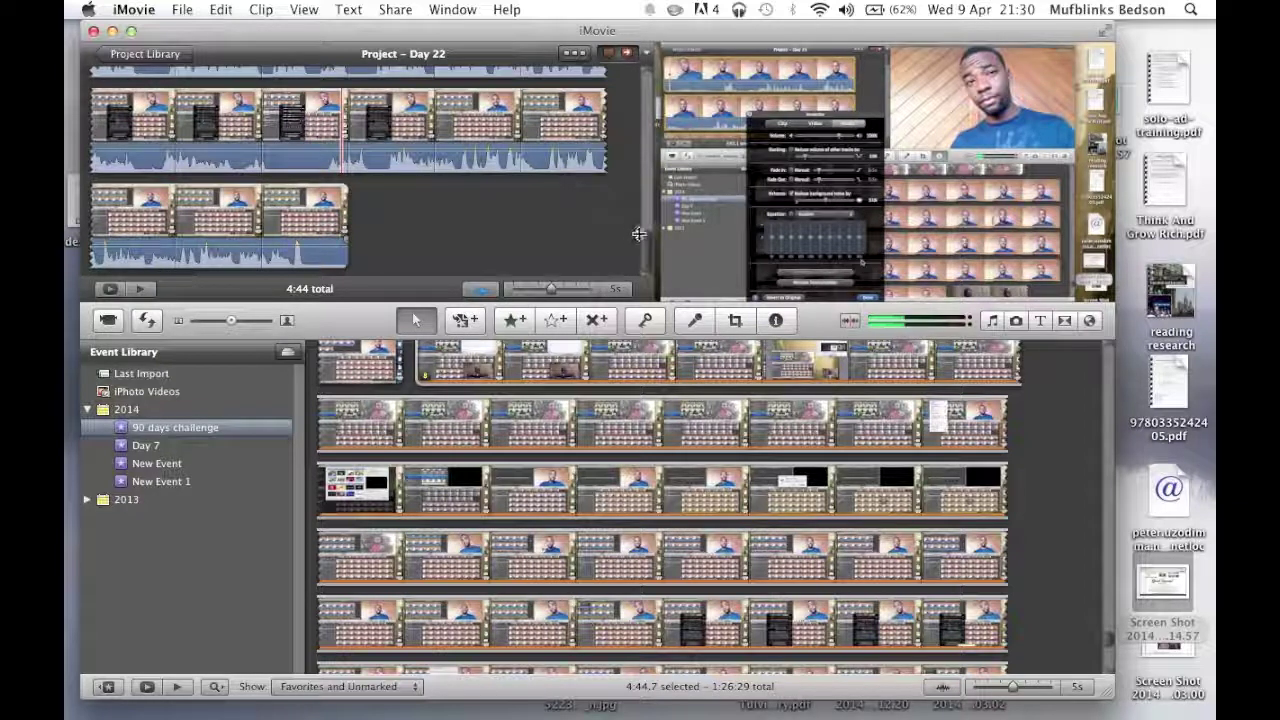
scroll(642, 220, "up", 5)
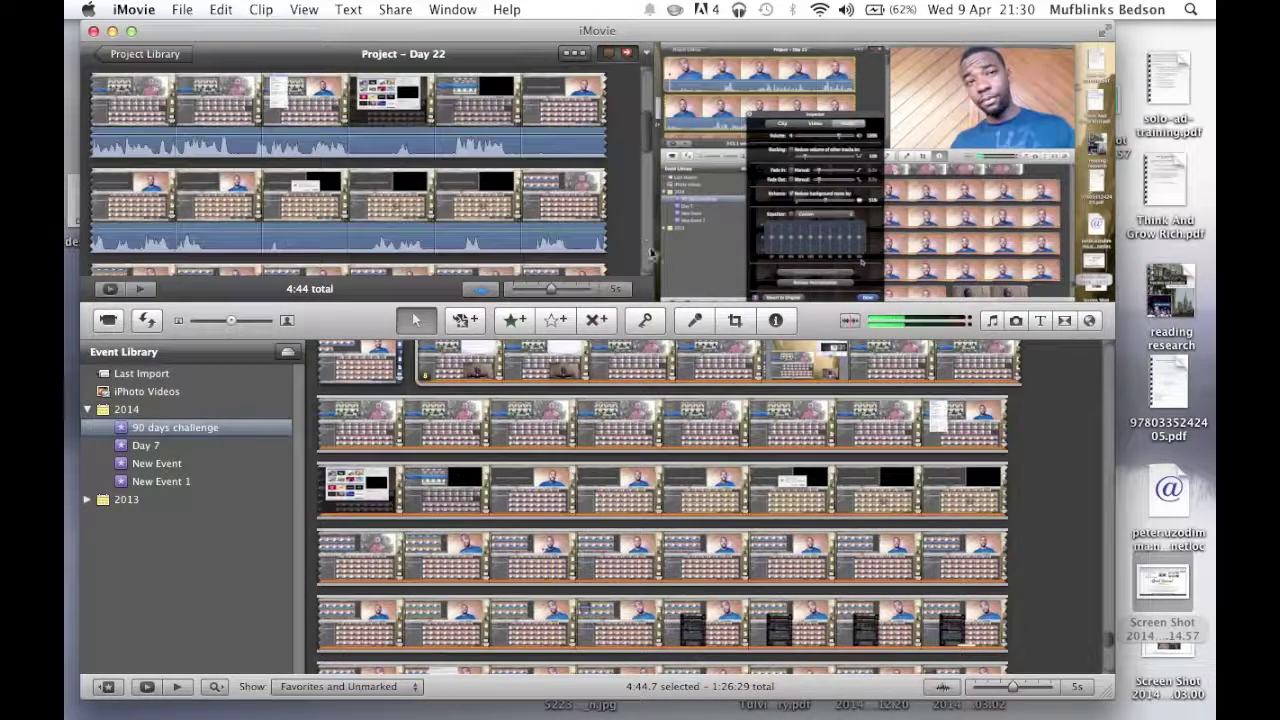
left_click(637, 54)
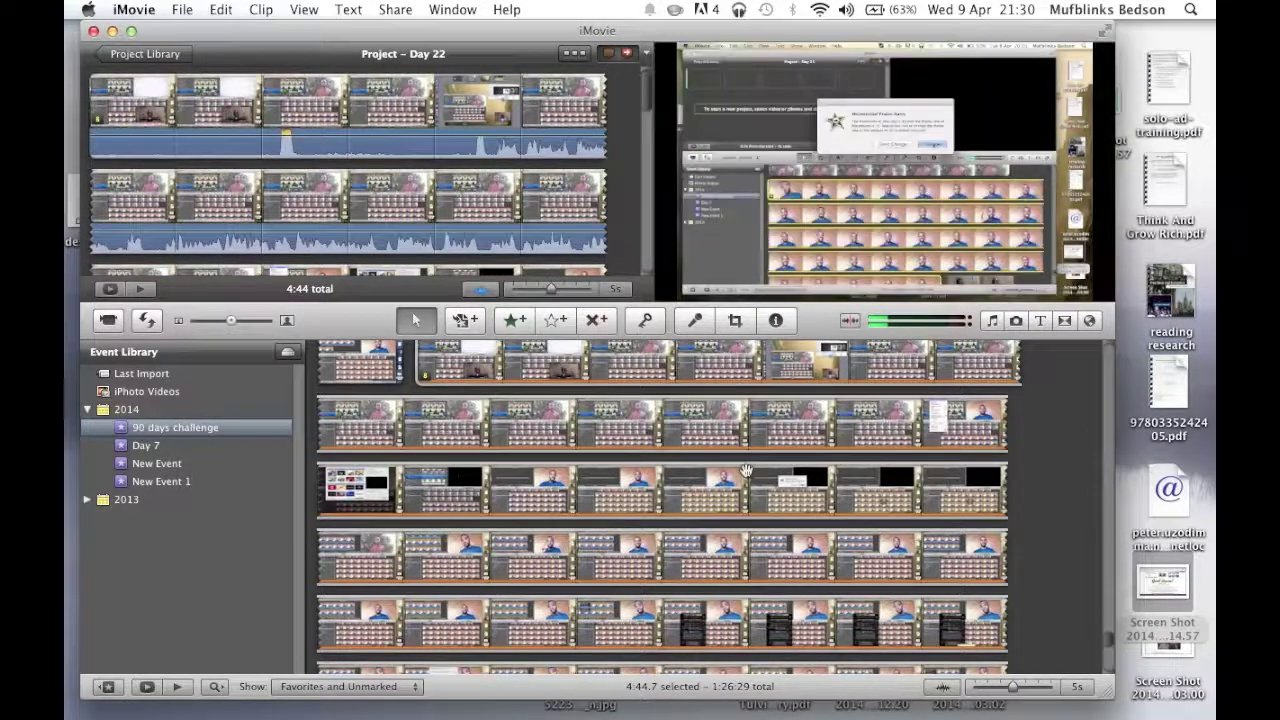
scroll(746, 480, "down", 5)
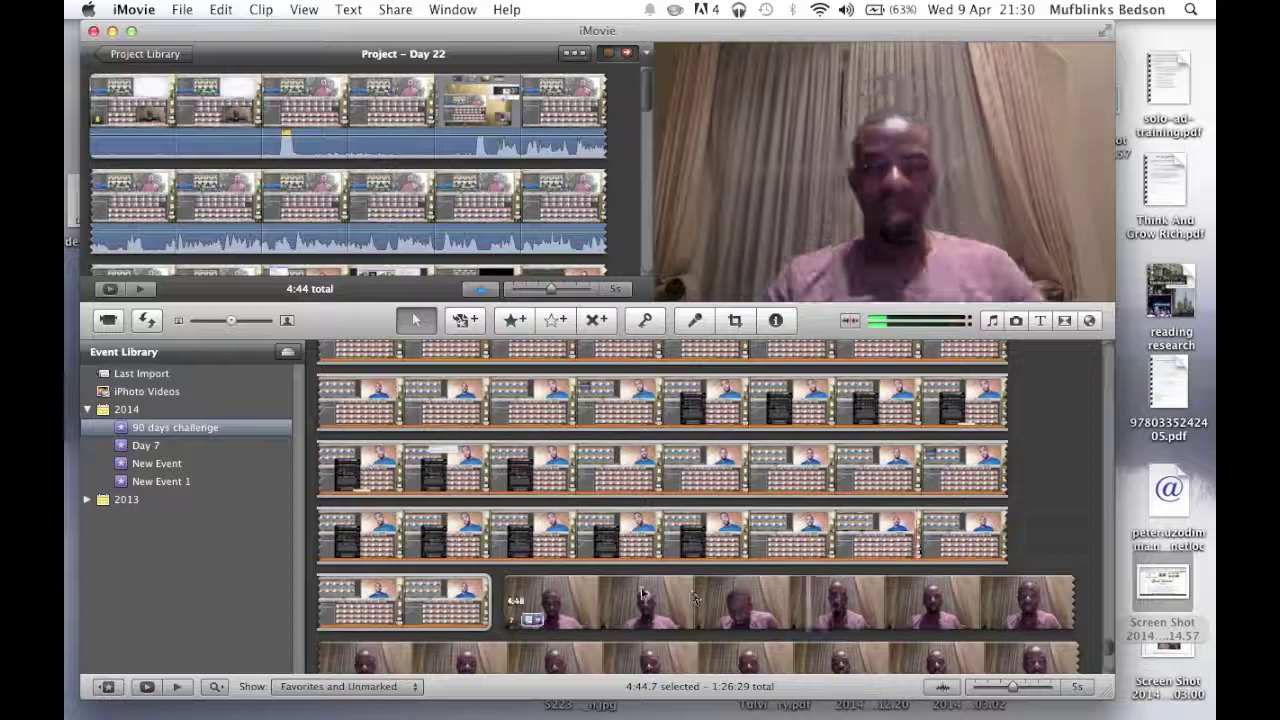
Select the full 4:48 webcam clip and carry it to the project's start.
left_click(548, 606)
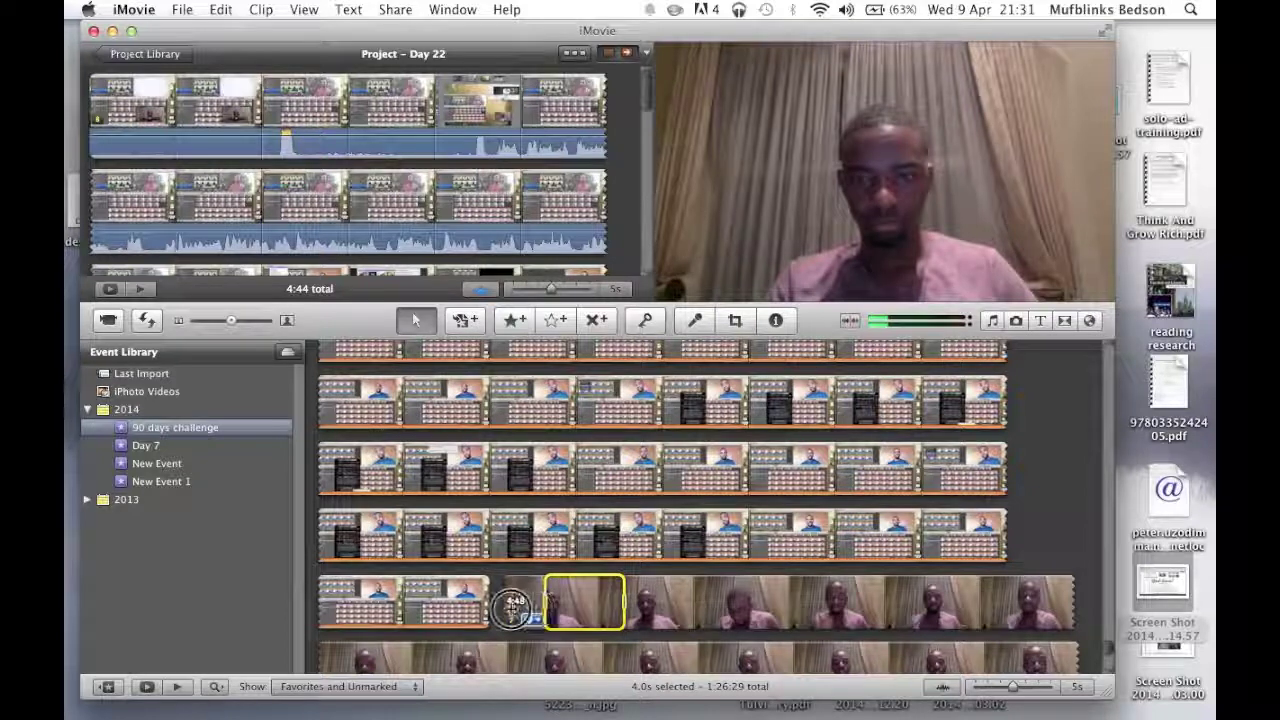
left_click_drag(545, 607, 501, 608)
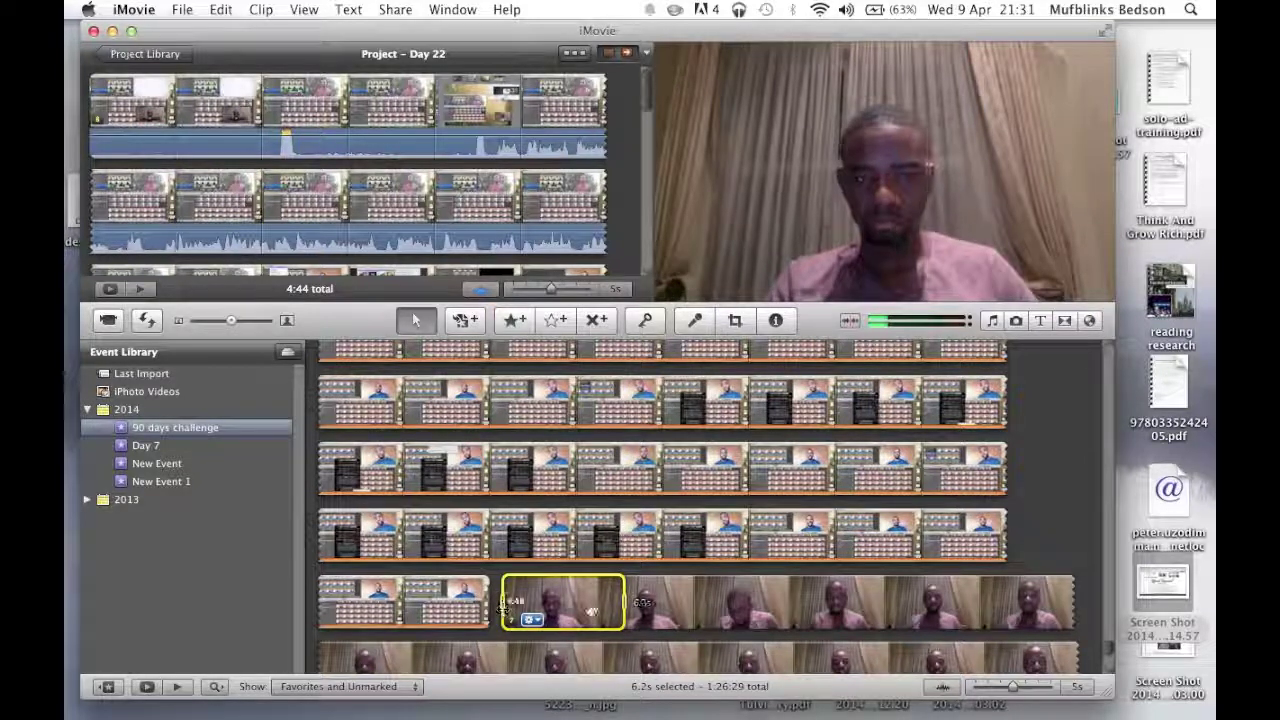
double_click(612, 612)
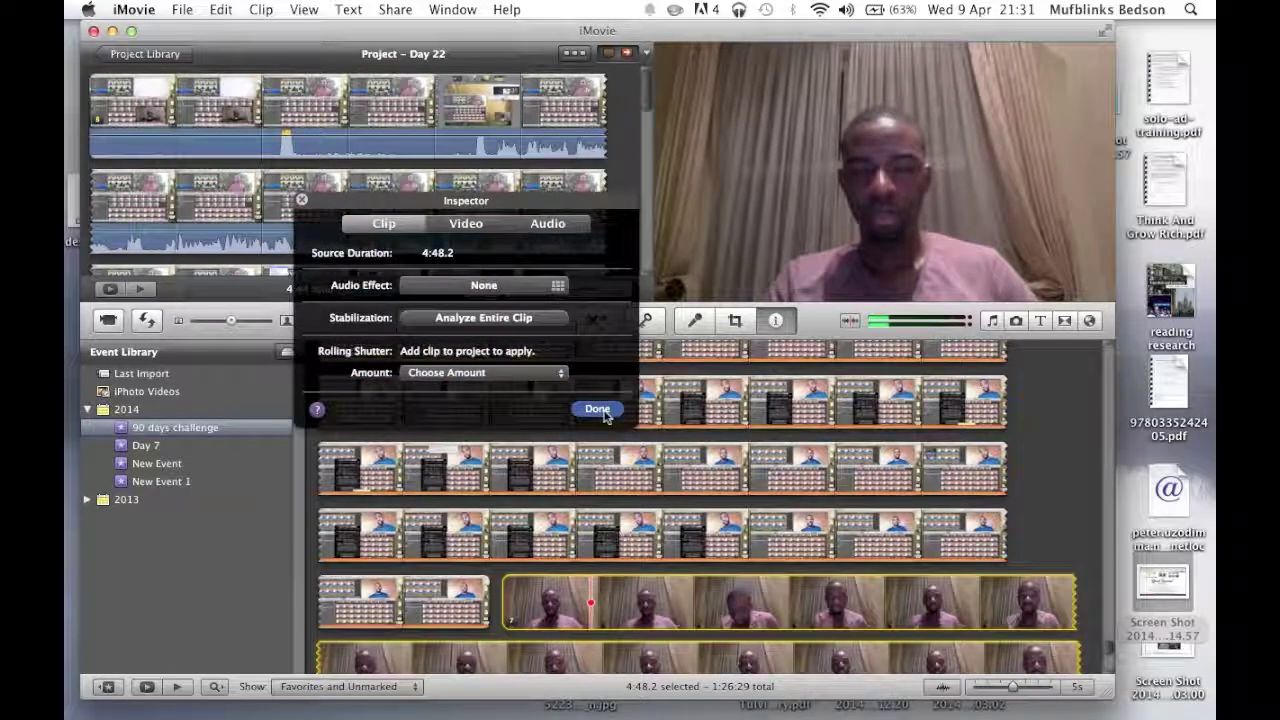
left_click_drag(630, 602, 114, 118)
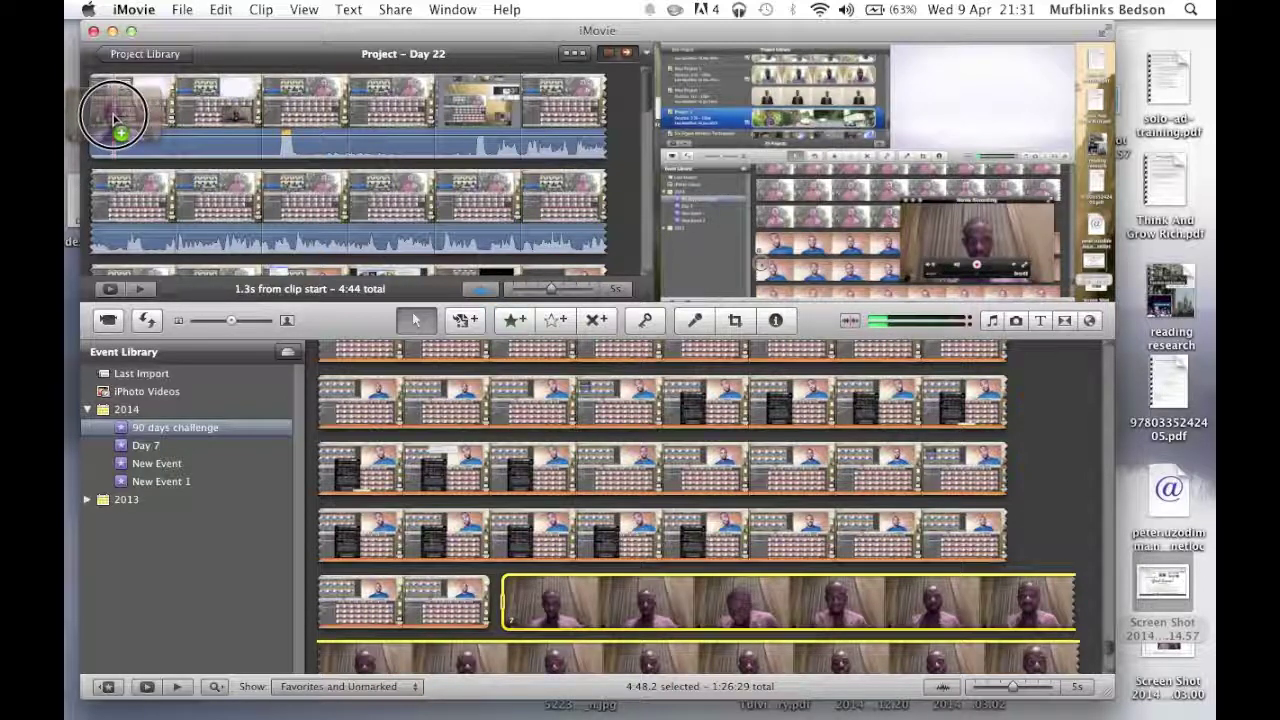
Overlay the webcam clip as Picture in Picture and move the inset lower.
left_click_drag(114, 118, 115, 118)
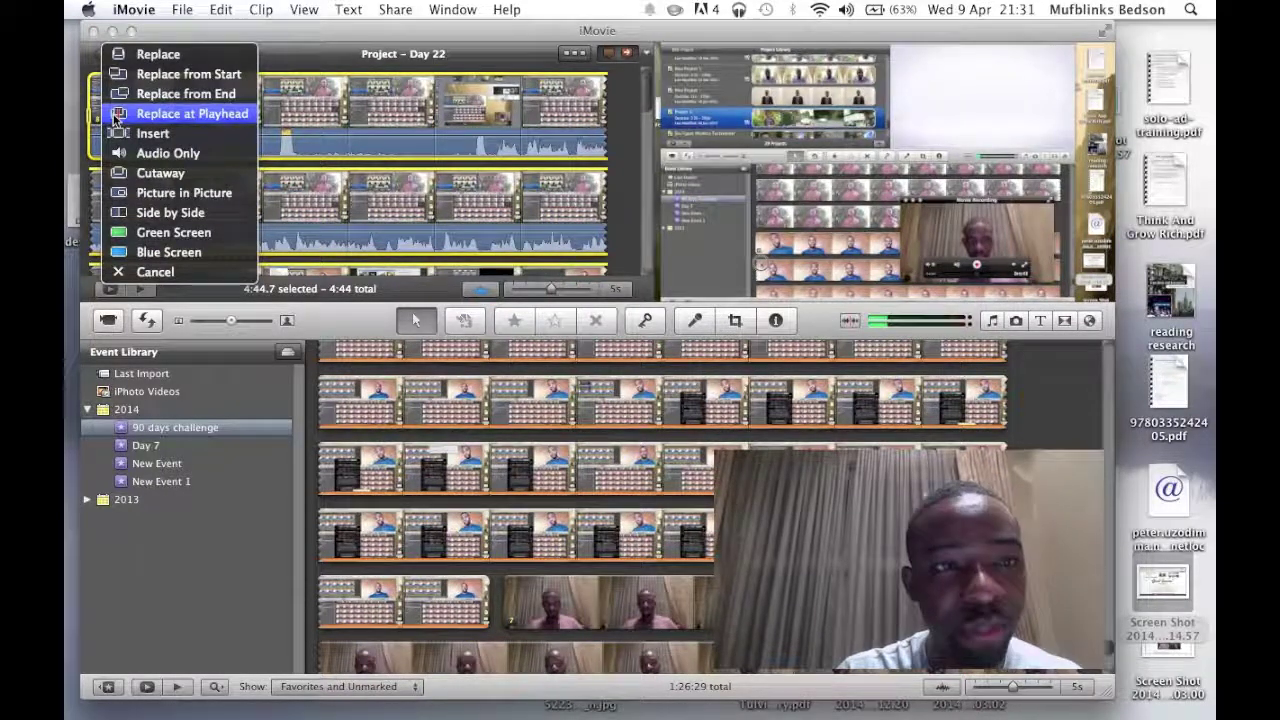
left_click(160, 195)
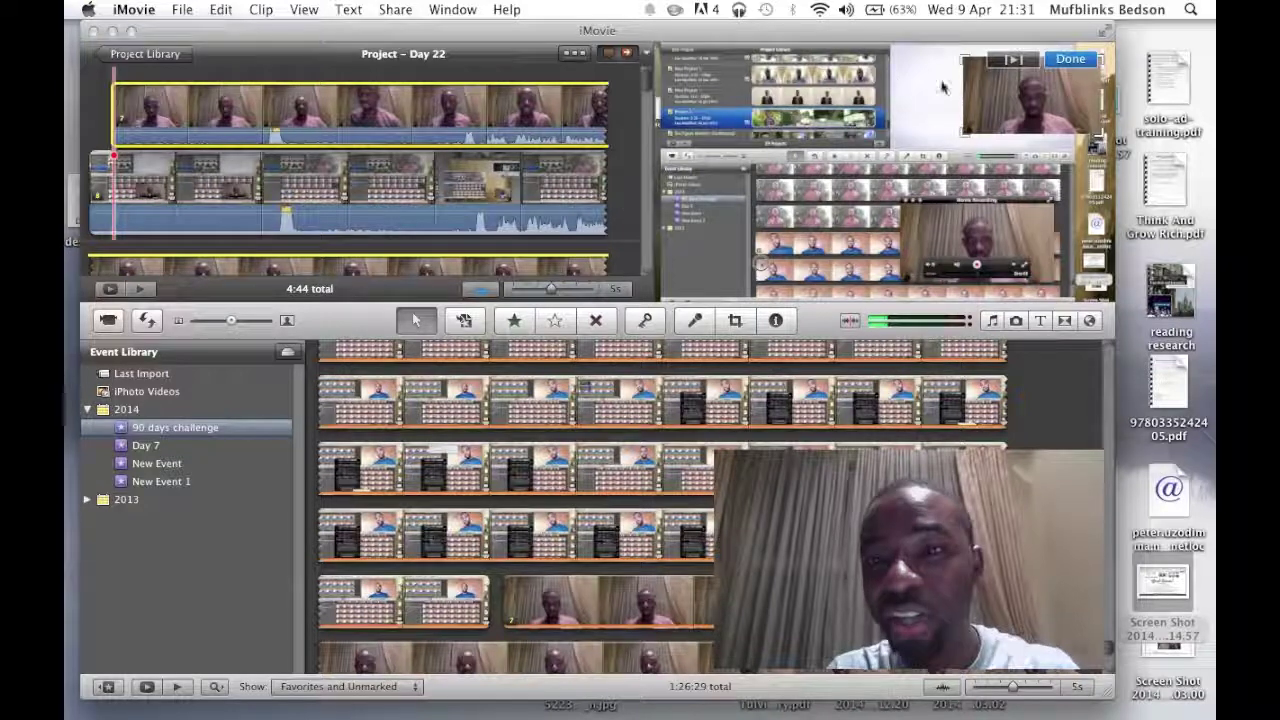
left_click_drag(994, 94, 988, 157)
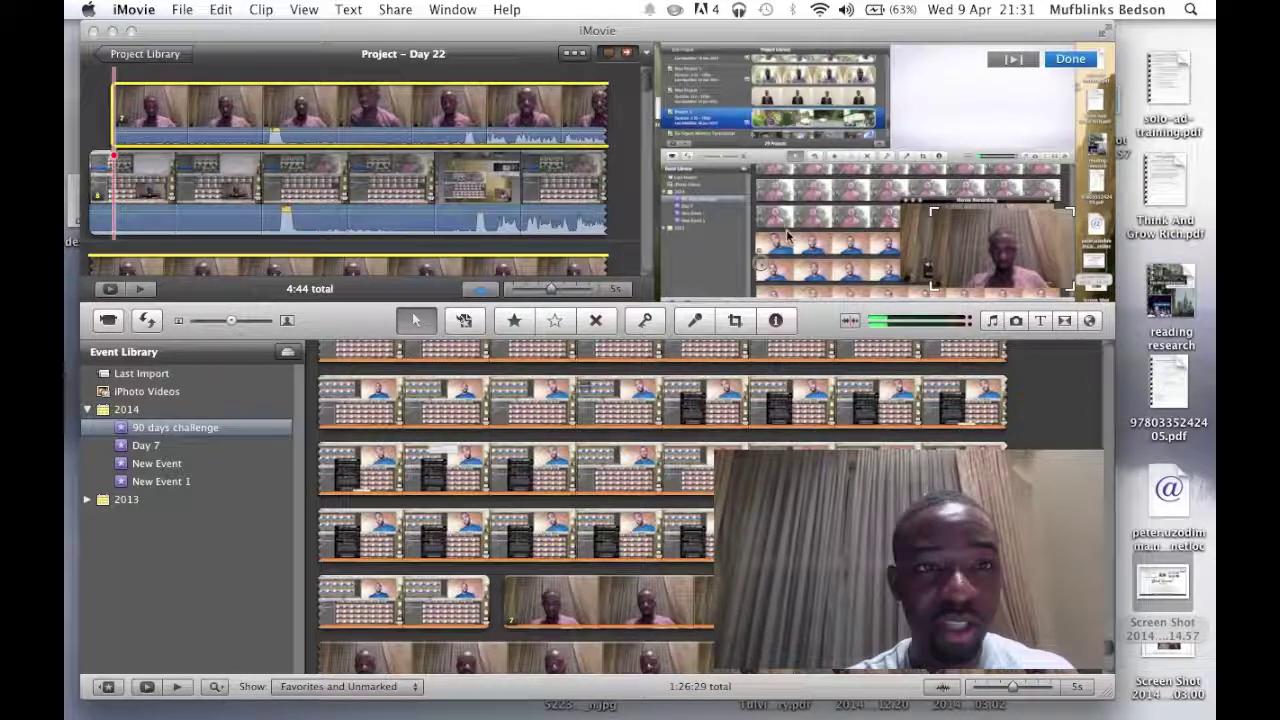
Move the playhead into the project and select the underlying screen recording clip.
left_click(305, 180)
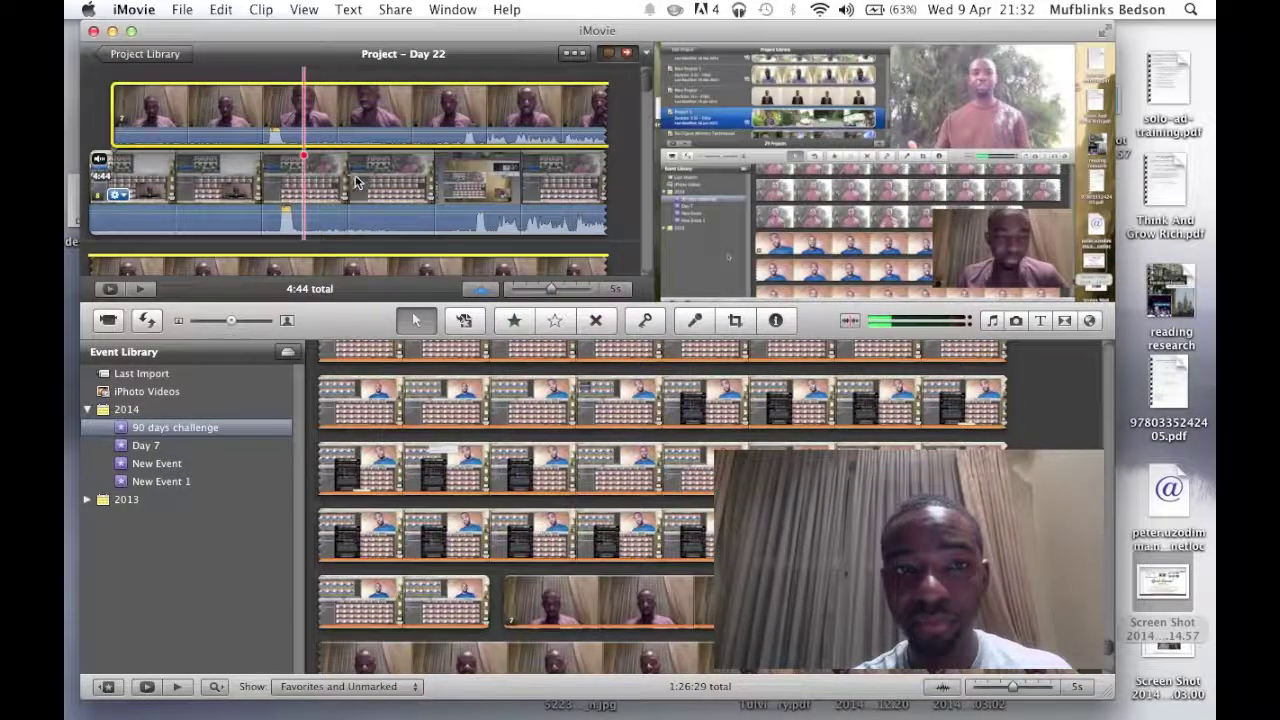
left_click(352, 180)
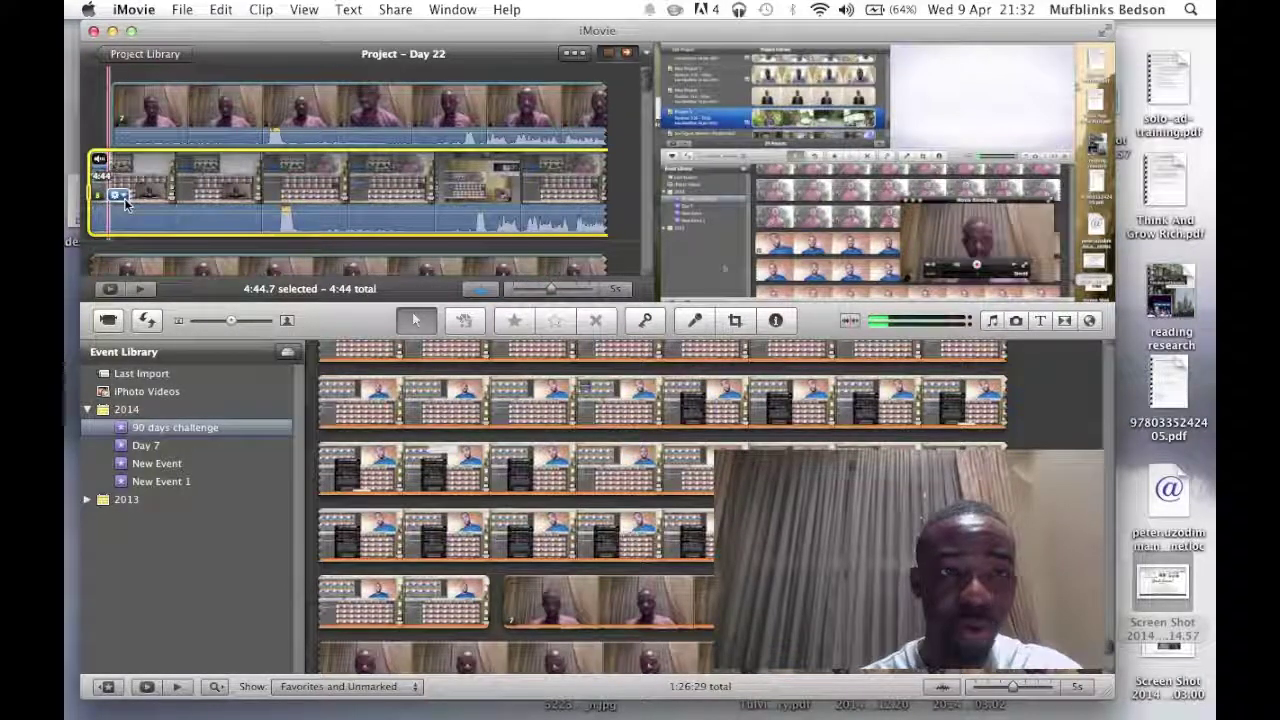
Set the screen recording clip's volume to 0% in Audio Adjustments.
left_click(117, 197)
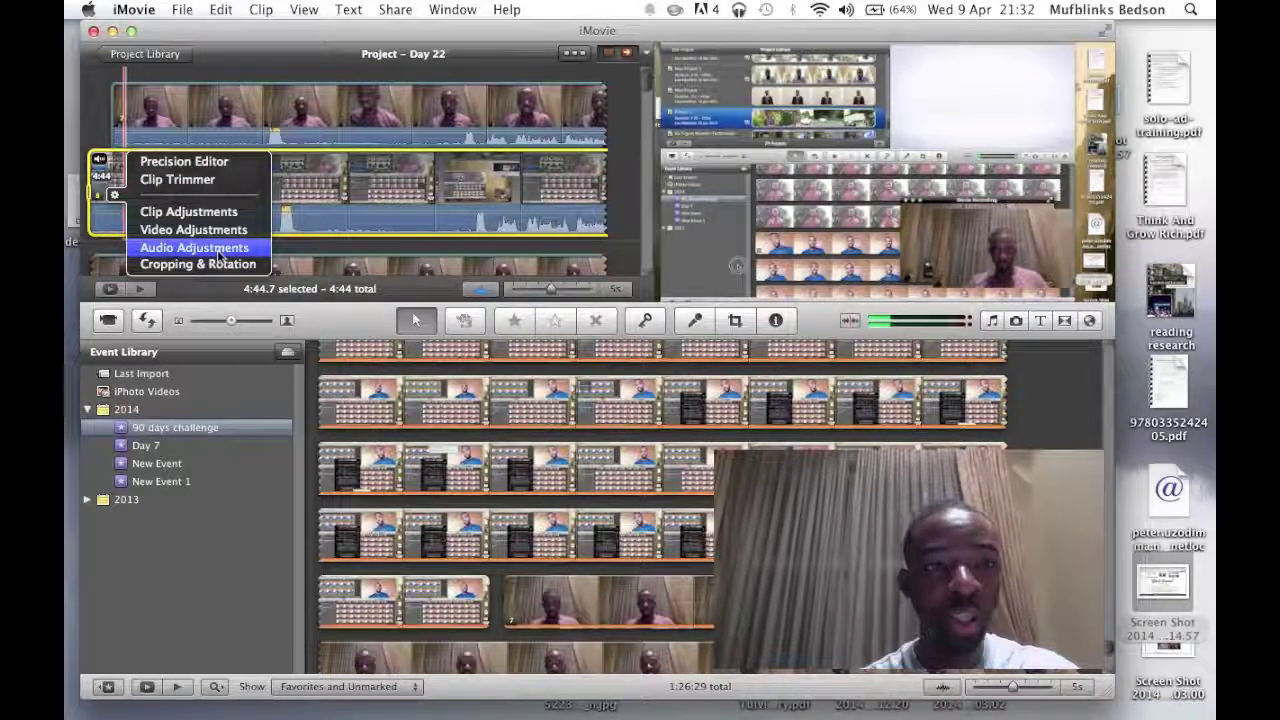
left_click(218, 250)
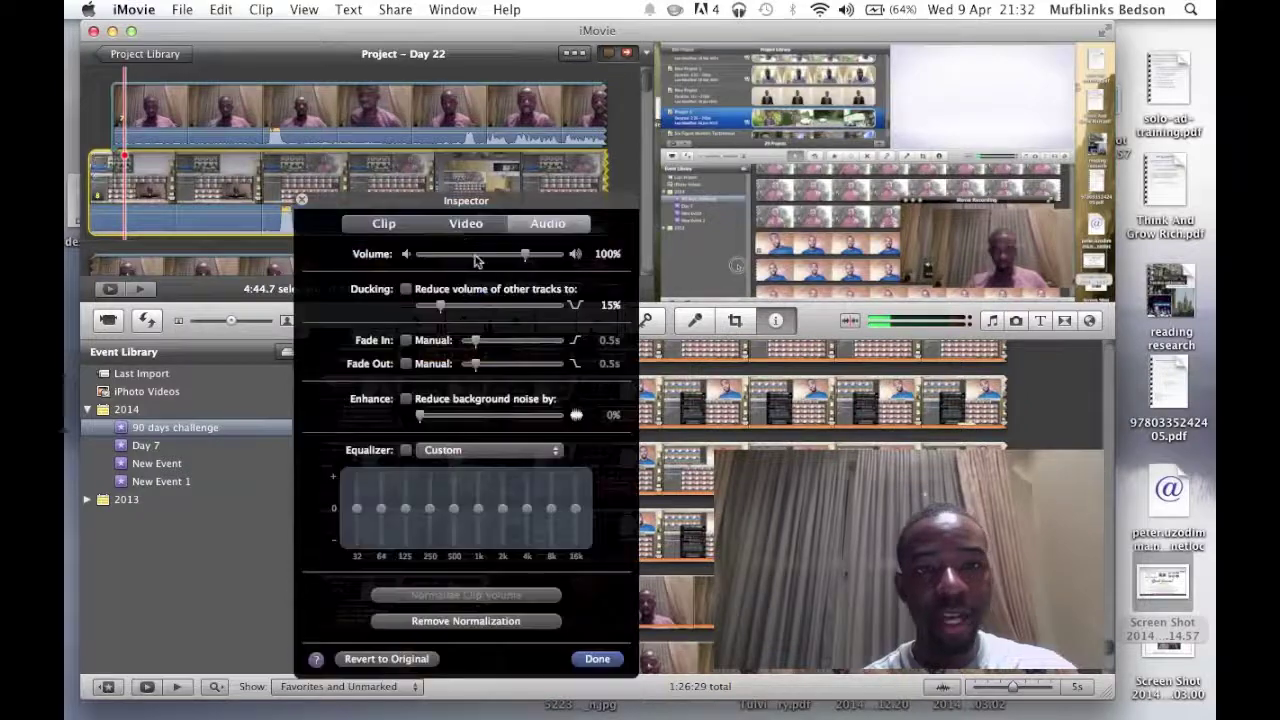
left_click_drag(532, 258, 402, 256)
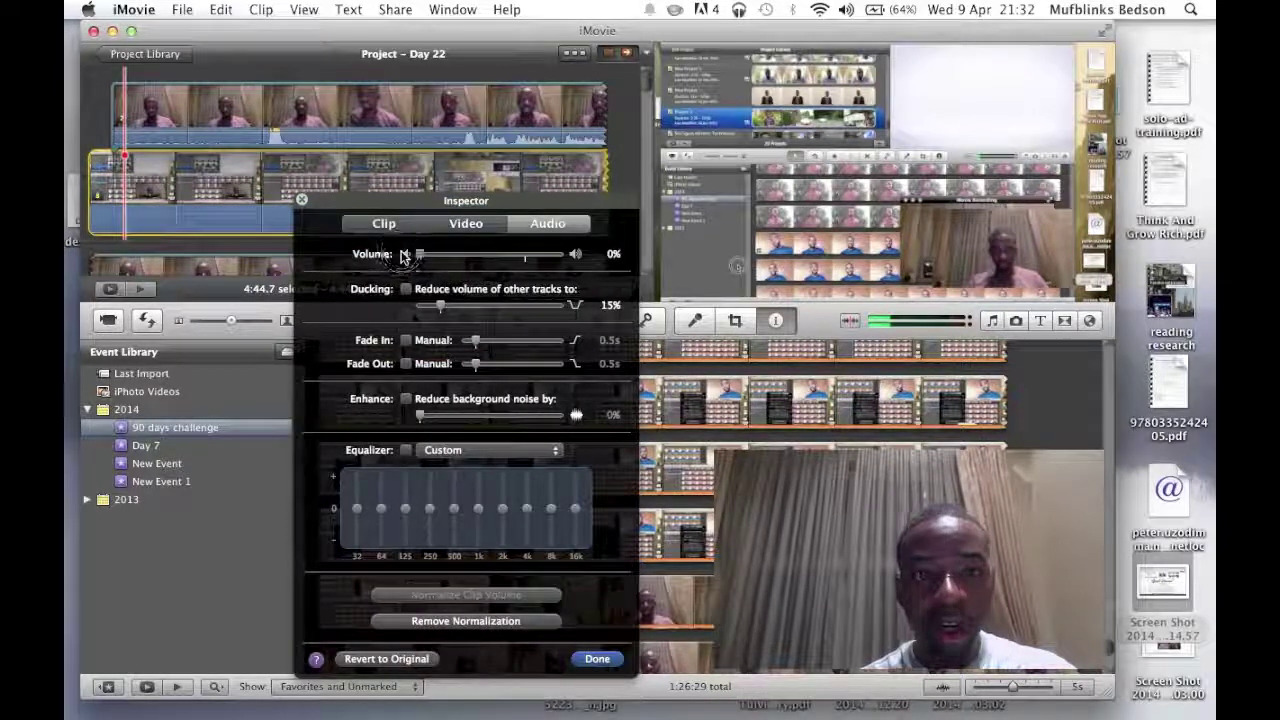
left_click(597, 659)
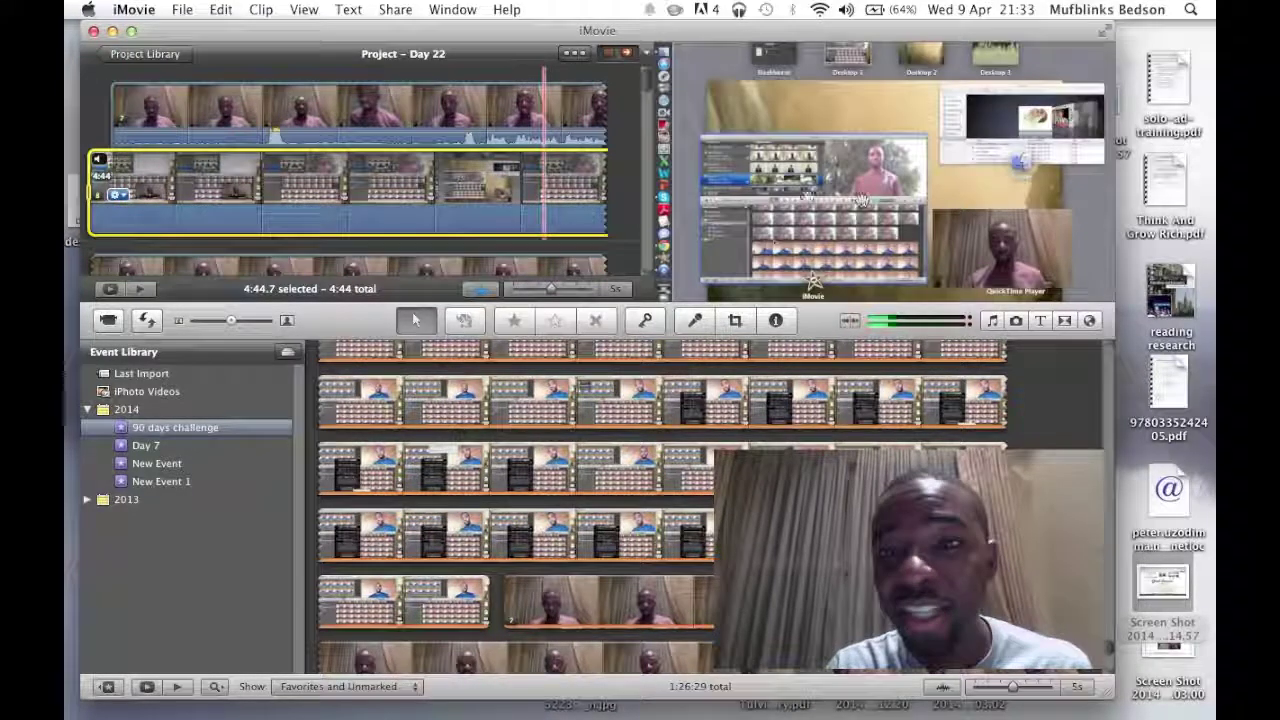
Select the webcam clip and drag its frame corner to enlarge the inset.
left_click(481, 121)
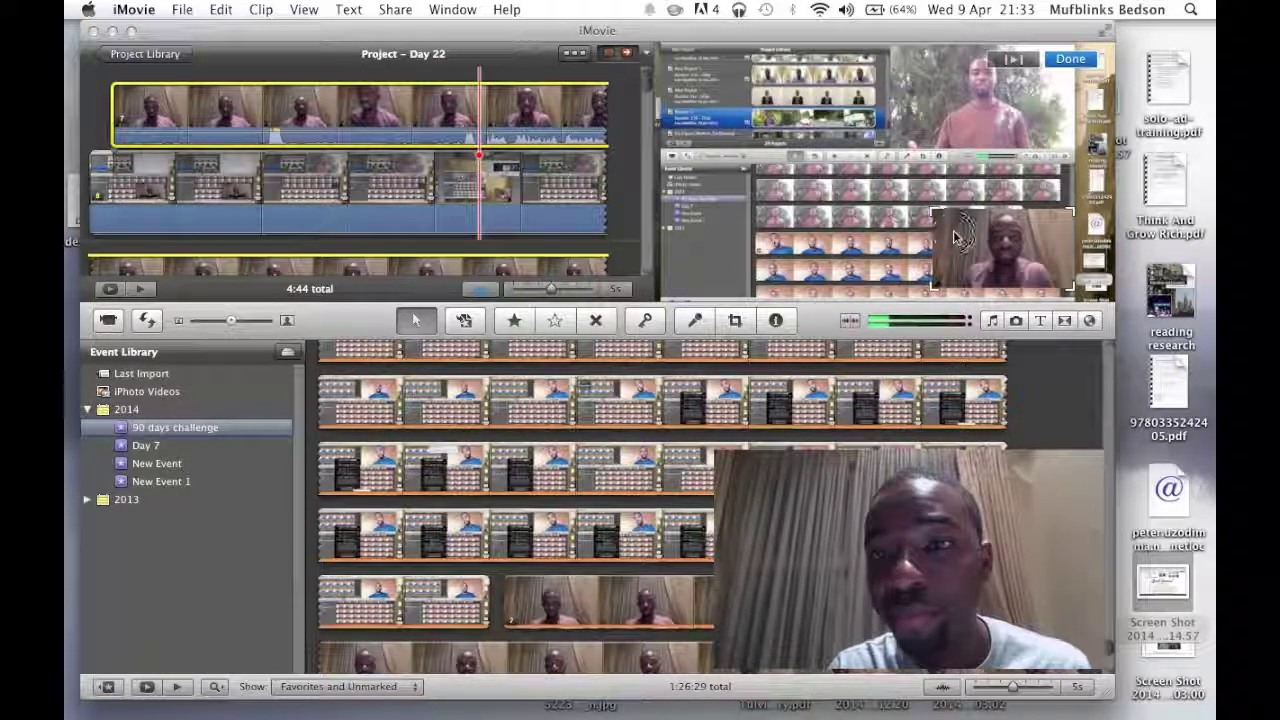
left_click_drag(937, 222, 878, 274)
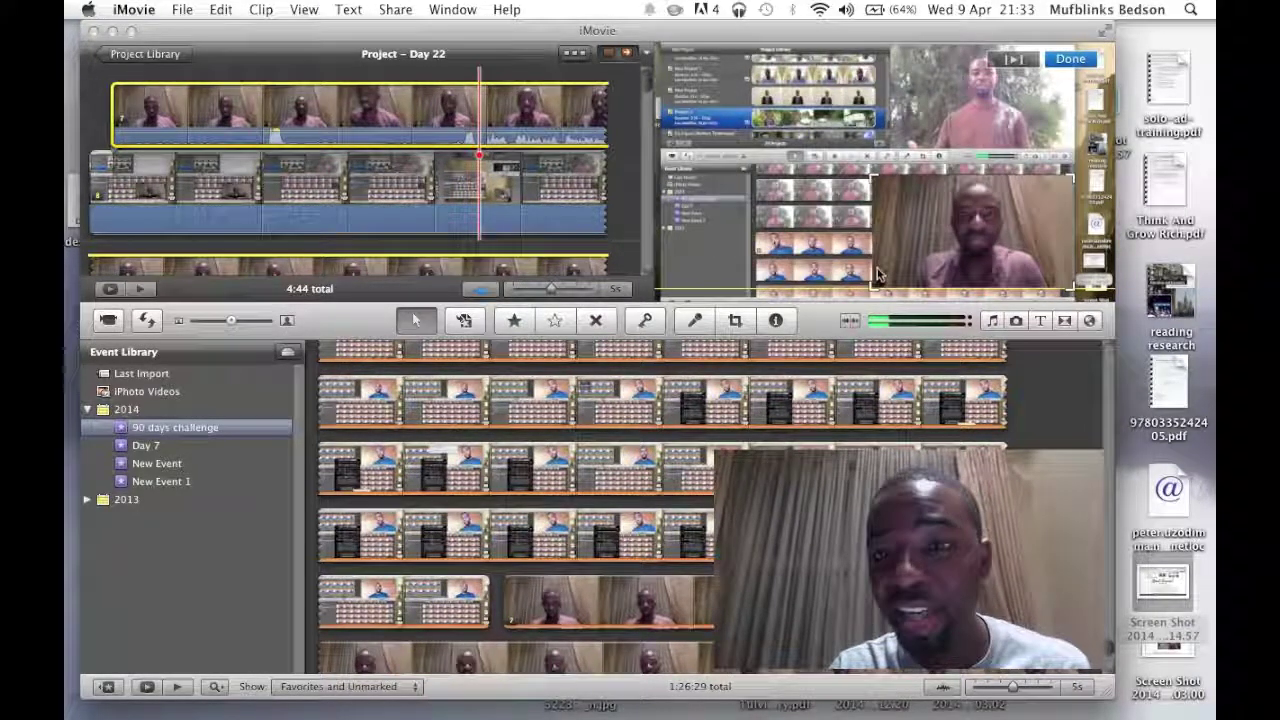